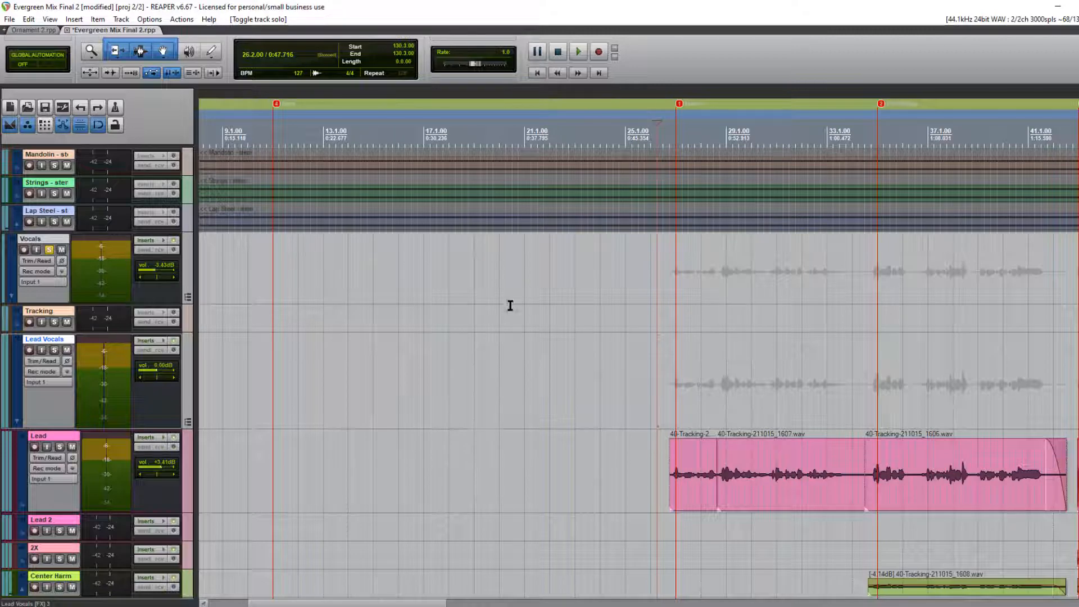
scroll(662, 365, up, 3)
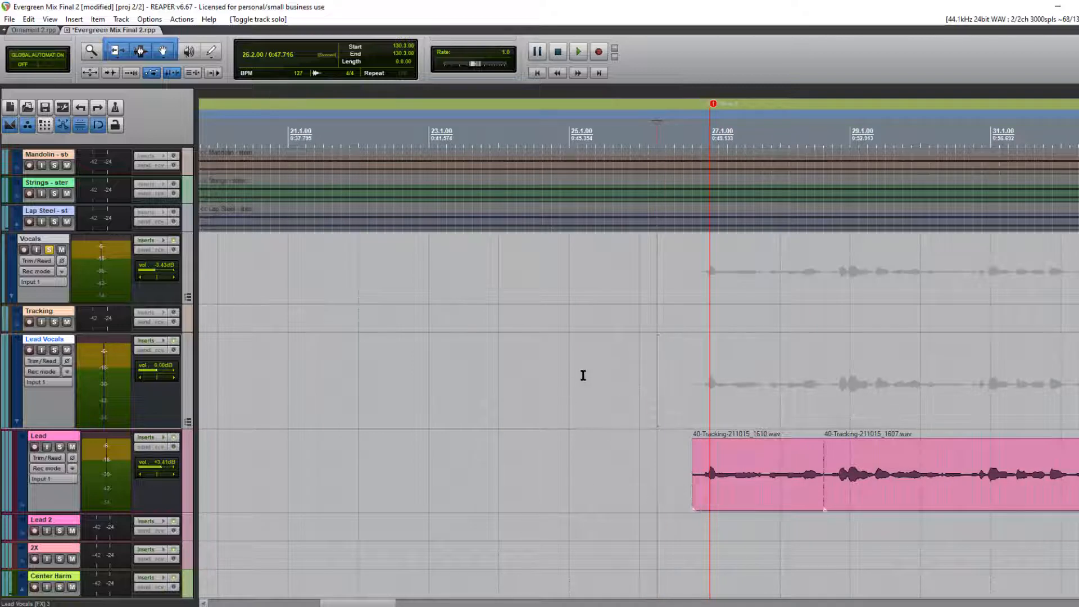
scroll(595, 405, down, 6)
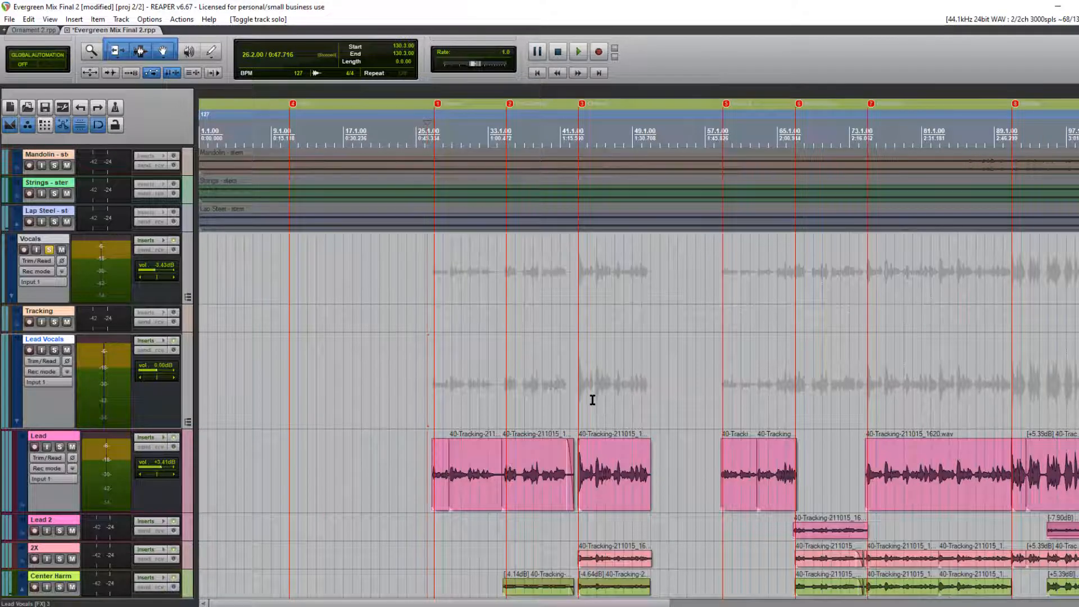
scroll(594, 403, up, 3)
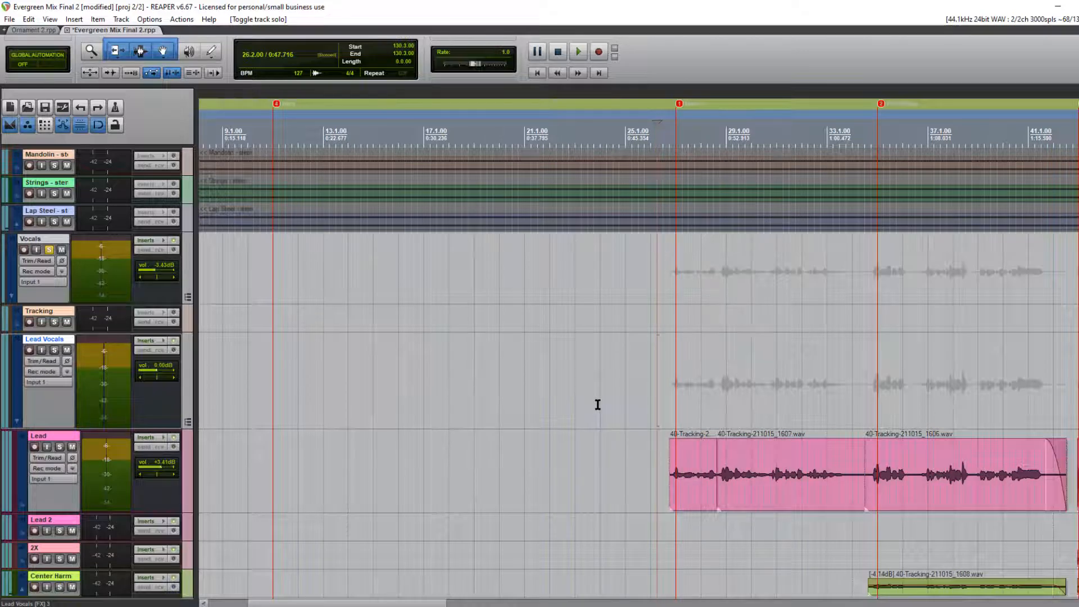
scroll(623, 409, down, 3)
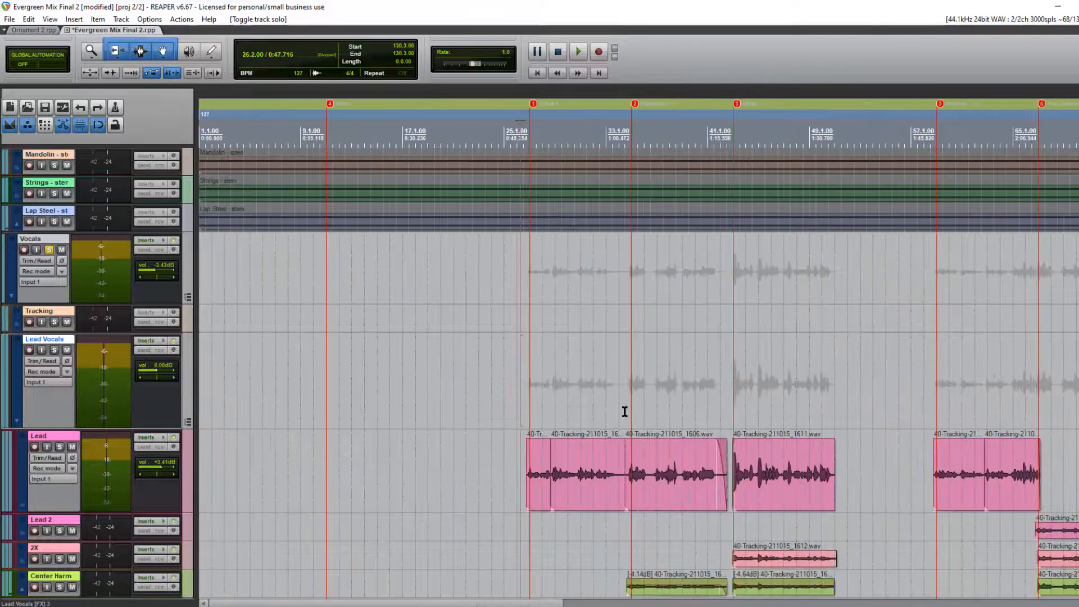
scroll(624, 411, up, 5)
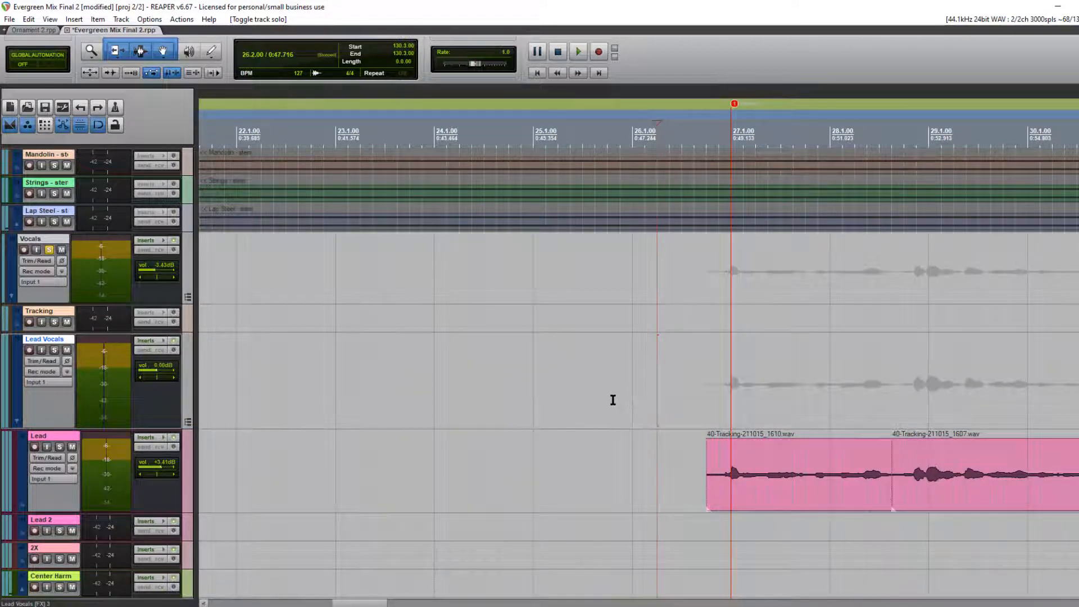
scroll(613, 400, down, 2)
scroll(632, 433, up, 3)
scroll(632, 438, down, 1)
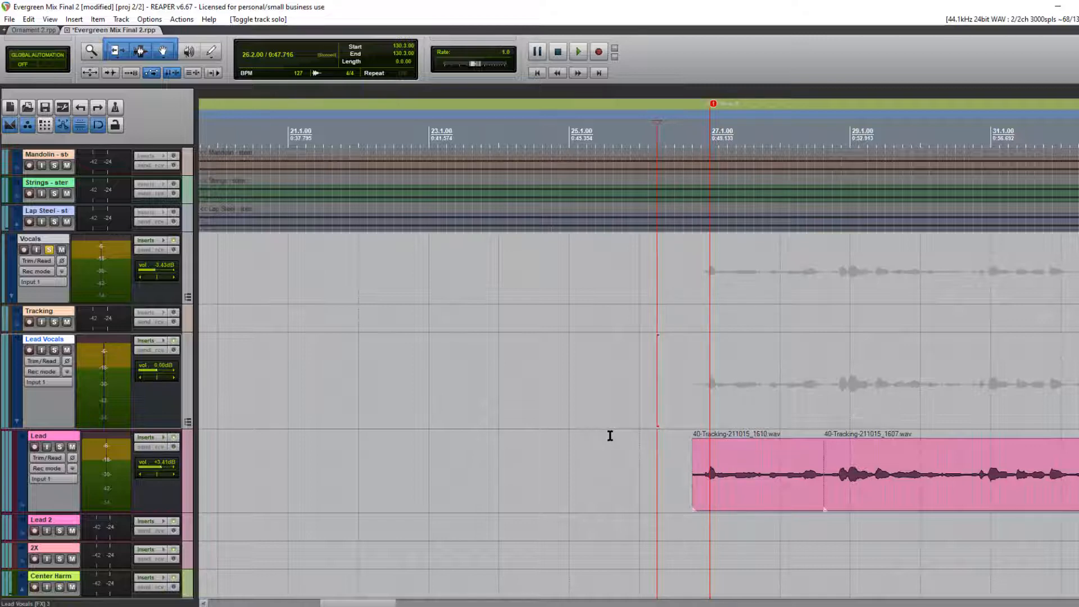
scroll(609, 435, up, 2)
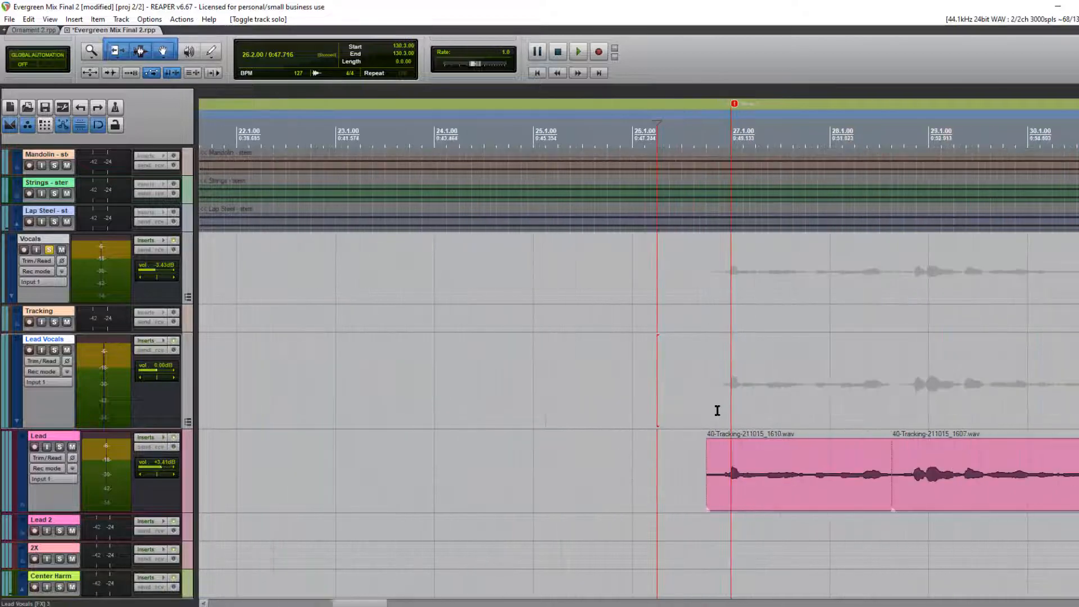
scroll(618, 419, down, 5)
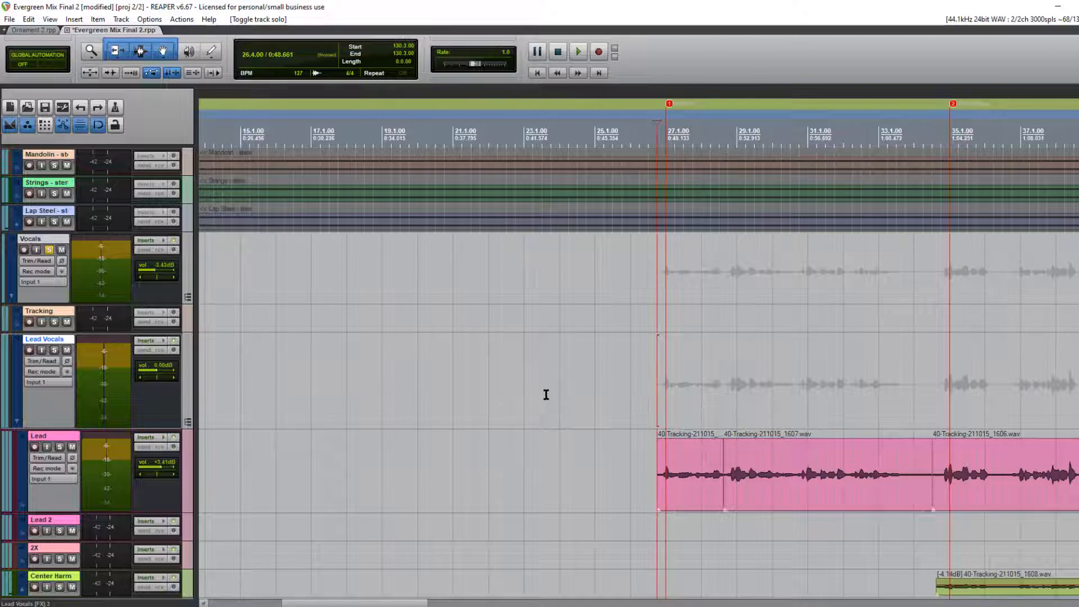
scroll(552, 398, up, 3)
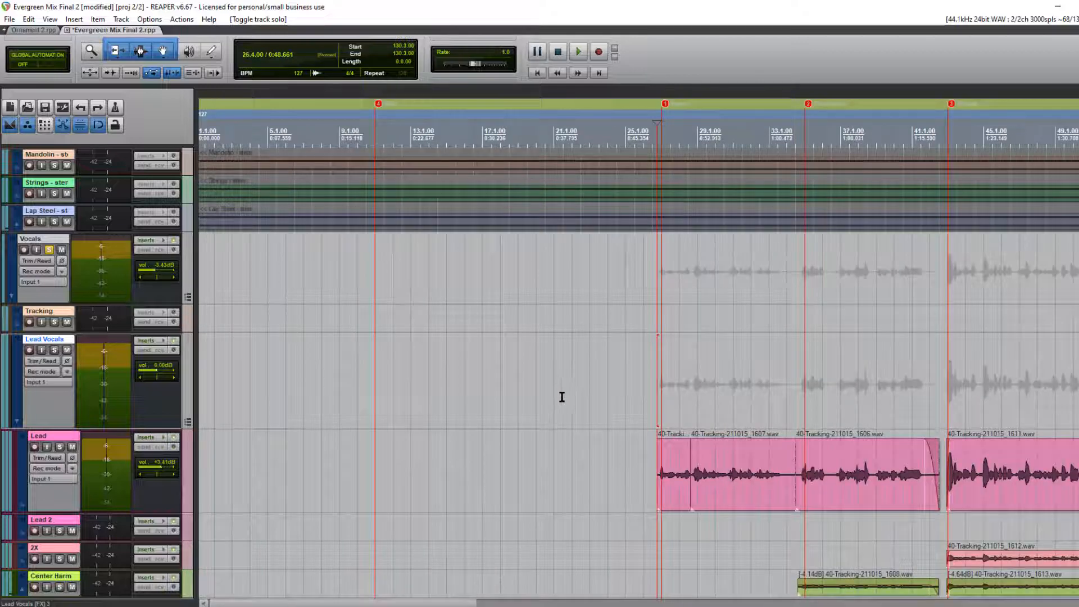
Unsolo the Vocals folder and play the full mix from just before the first Lead vocal clip
click(48, 250)
scroll(642, 357, down, 2)
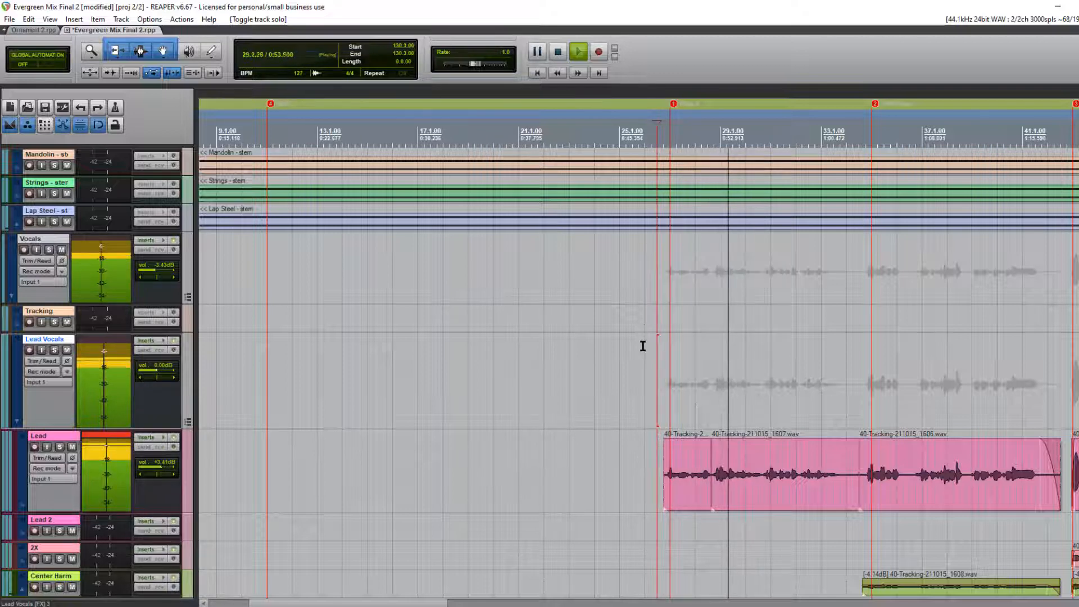
scroll(643, 345, down, 3)
key(space)
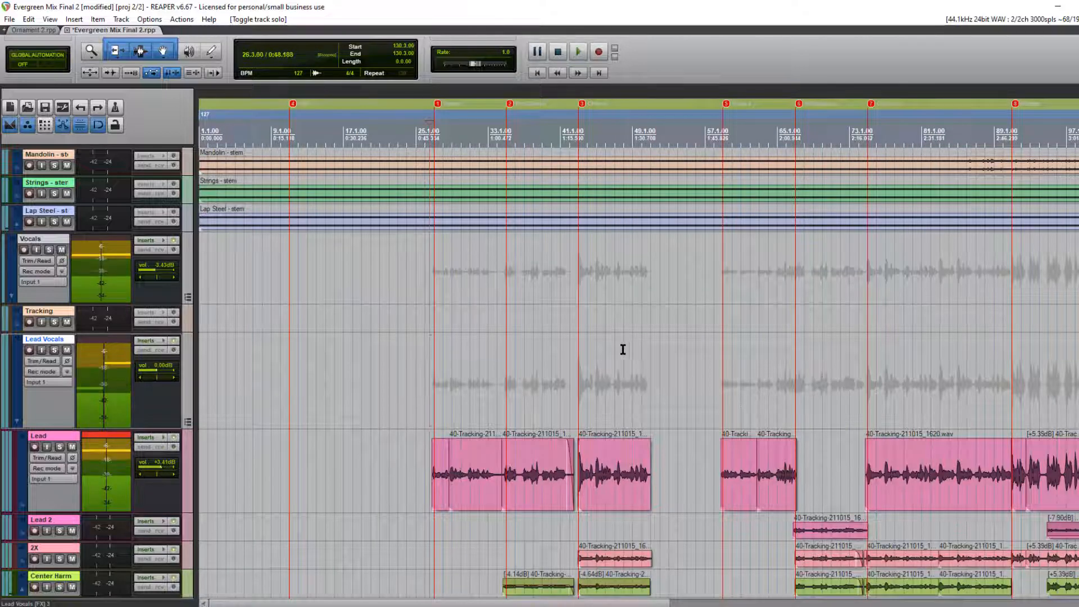
Play the full mix from marker 3 at bar 43 to hear the Lead, 2X and Center Harm vocals together
click(579, 328)
scroll(633, 373, up, 4)
key(space)
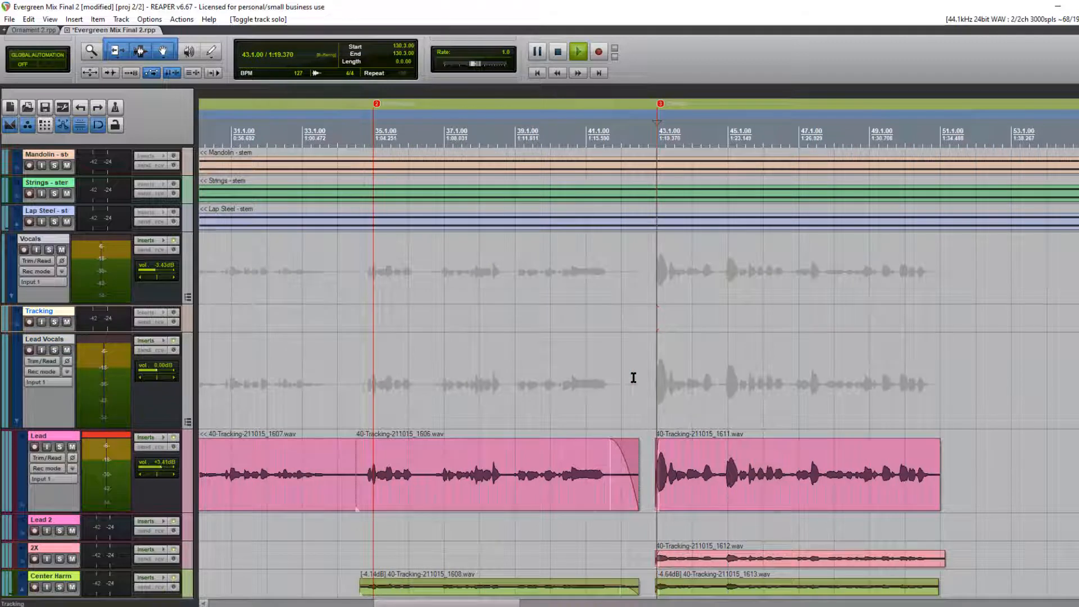
scroll(634, 378, down, 1)
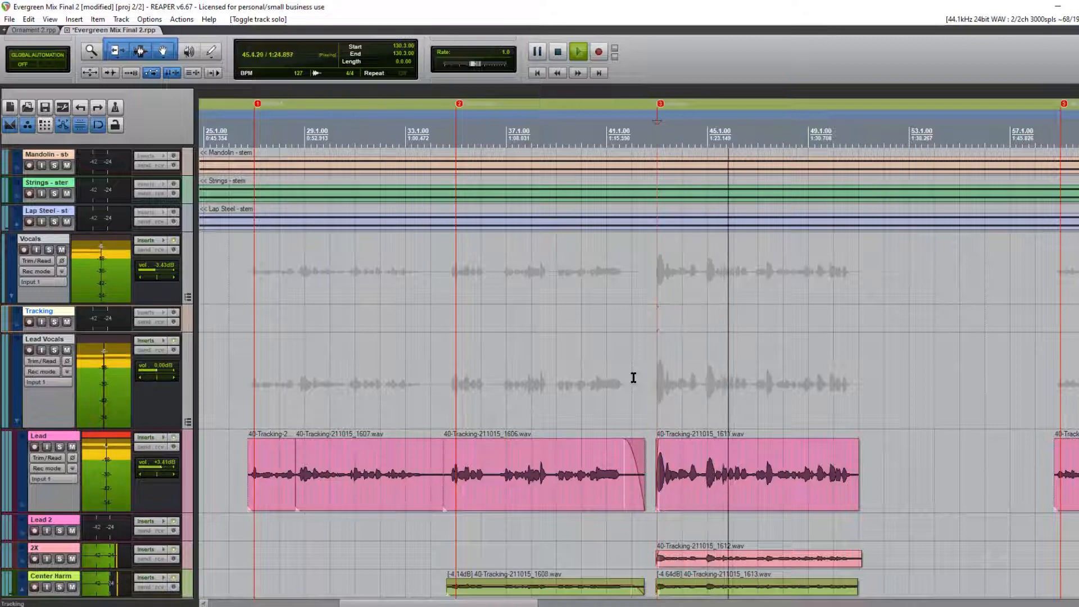
scroll(634, 377, down, 1)
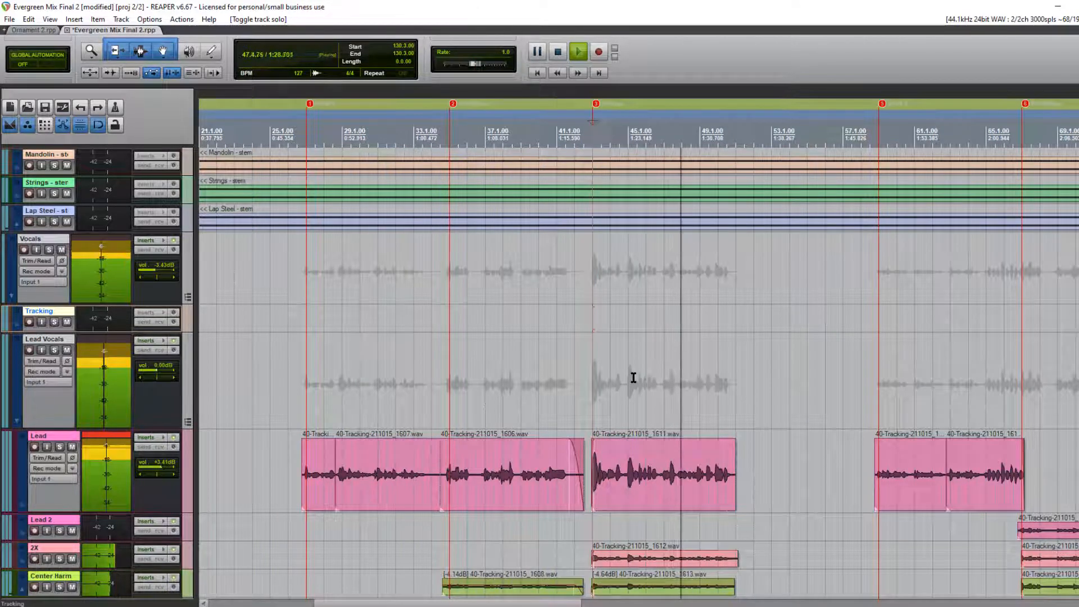
key(space)
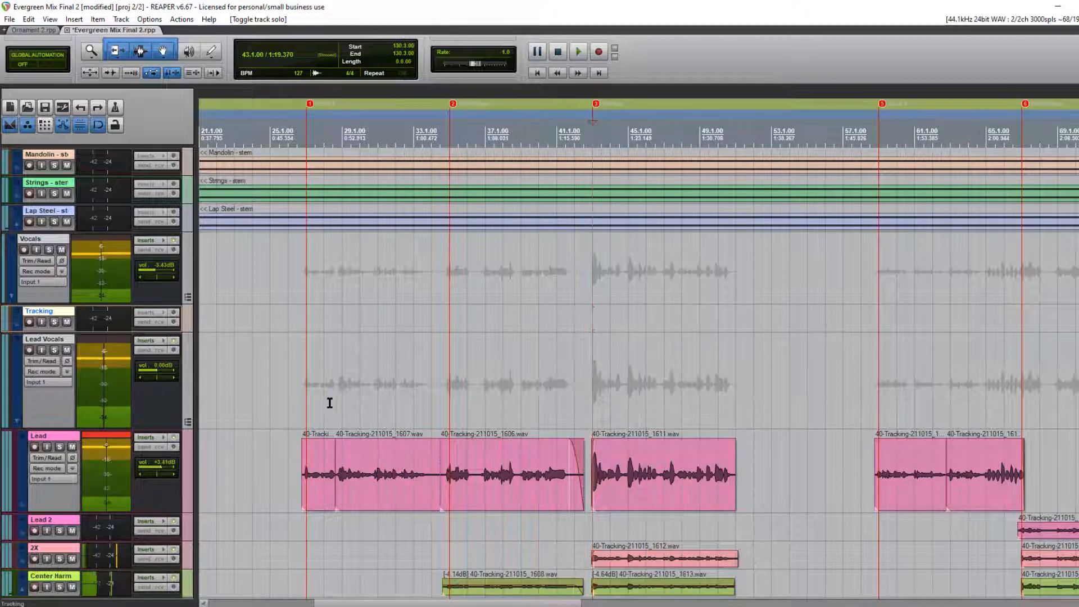
Solo the Vocals folder and play the vocals alone from the start of the first Lead clip at 26.4.00
scroll(481, 417, up, 3)
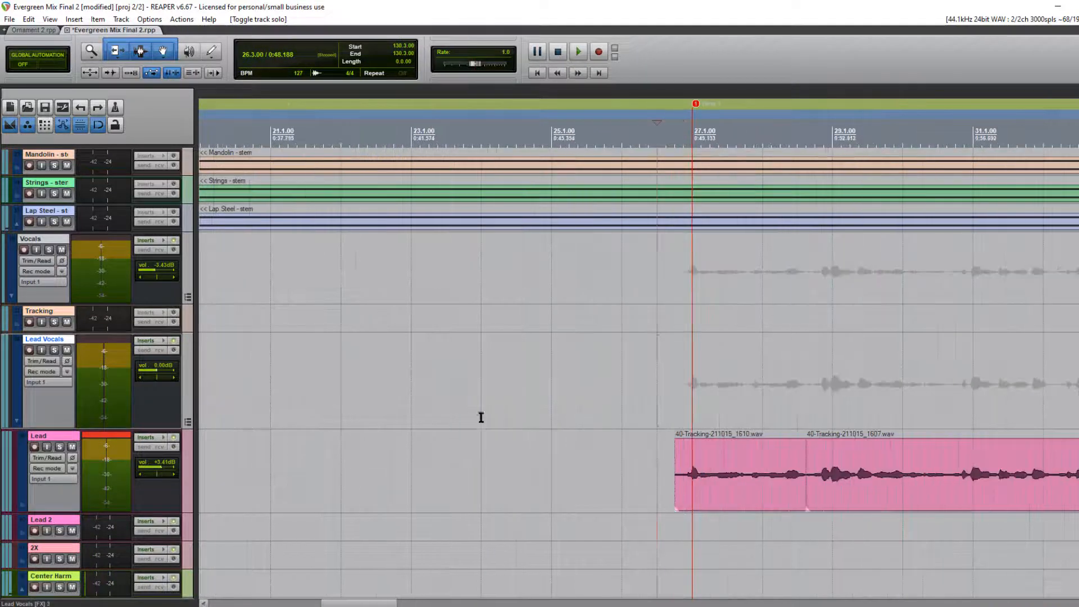
click(674, 392)
click(49, 250)
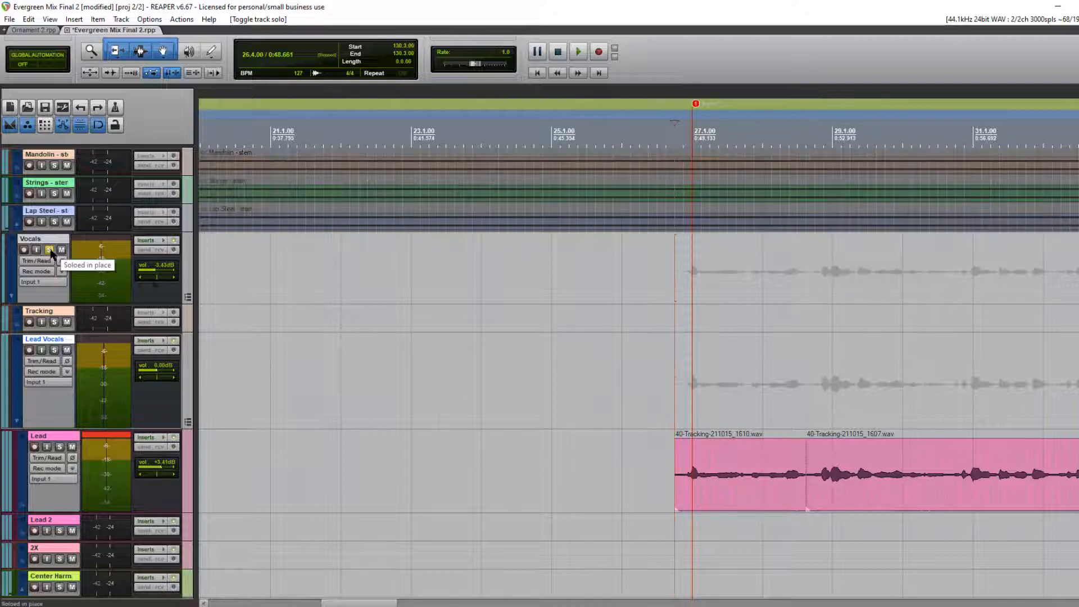
scroll(652, 360, up, 3)
scroll(633, 357, down, 1)
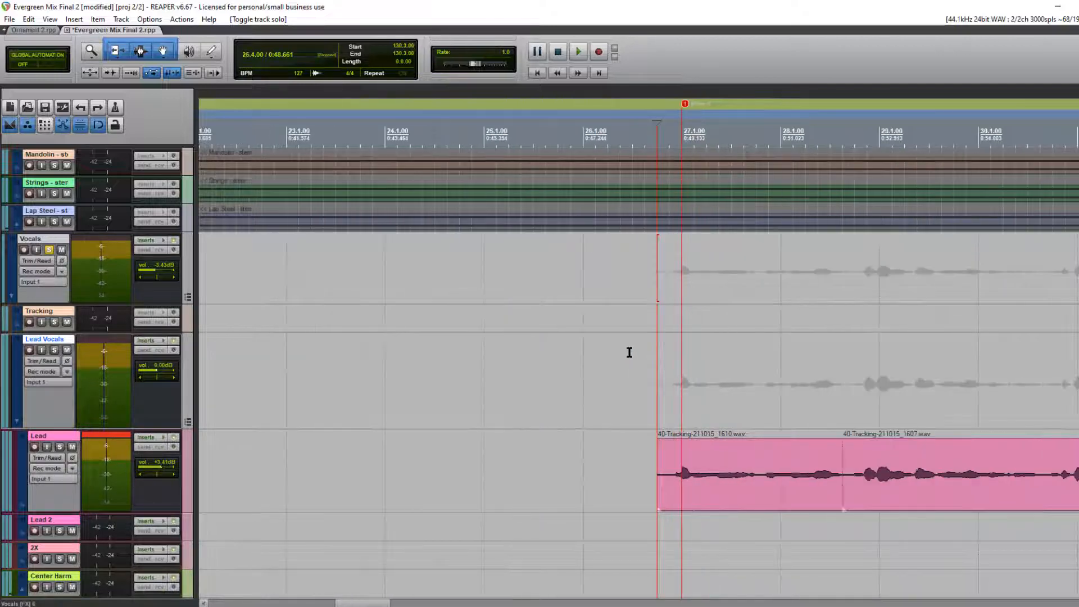
key(space)
scroll(630, 353, down, 2)
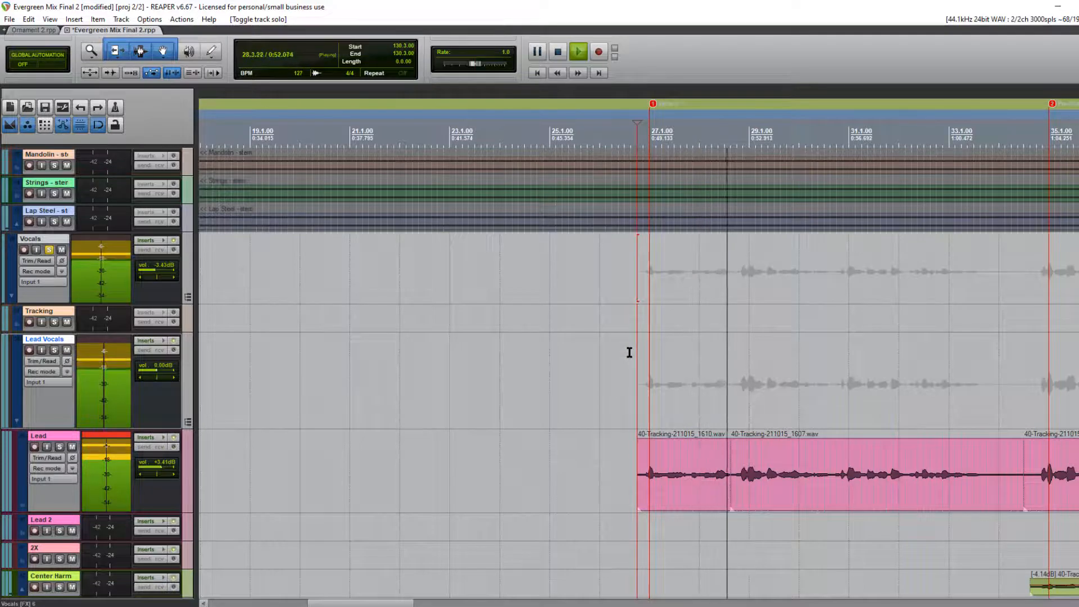
scroll(629, 352, down, 2)
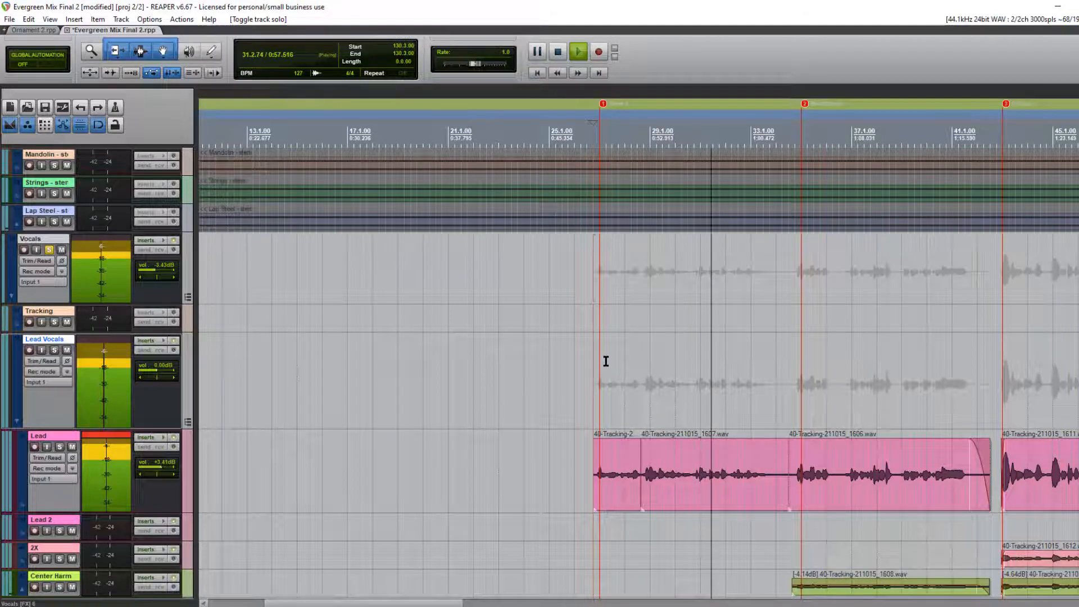
key(space)
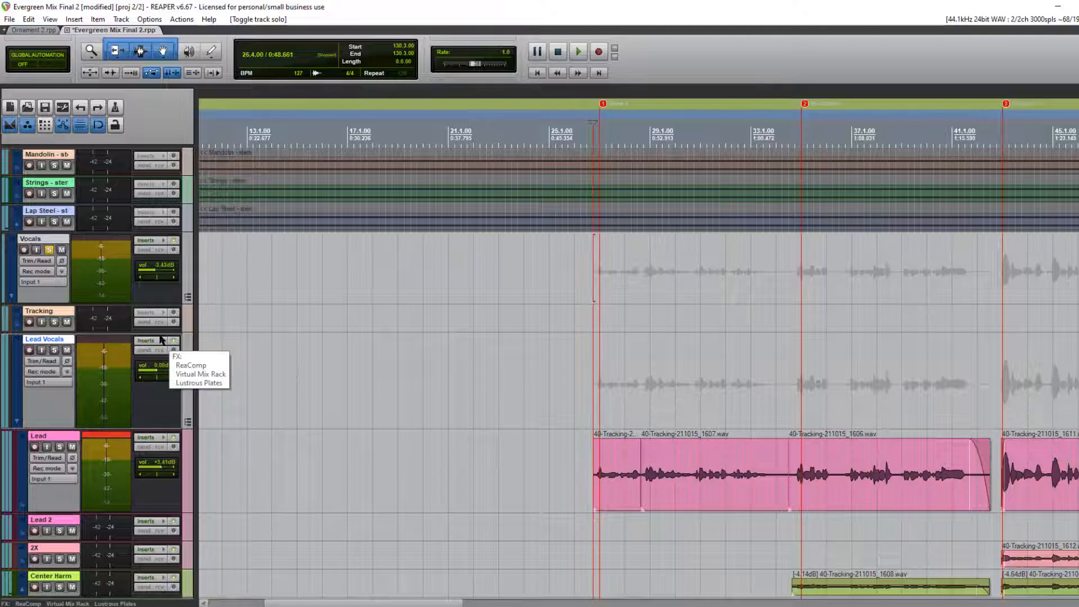
Open the Vocals folder's FX chain and compare the soloed vocals with Lustrous Plates bypassed and re-enabled during playback
click(156, 243)
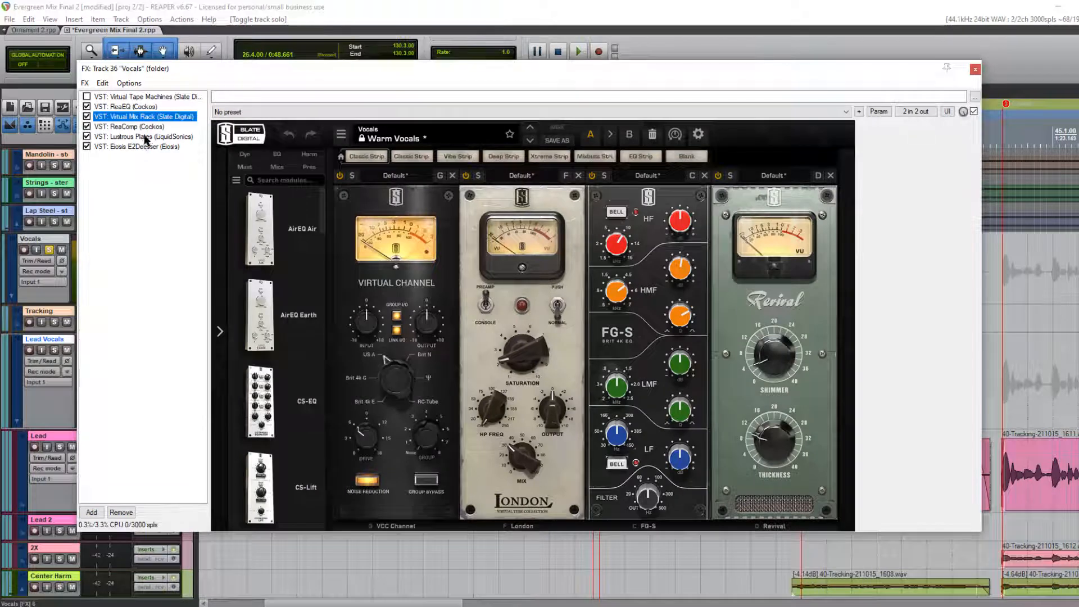
click(145, 138)
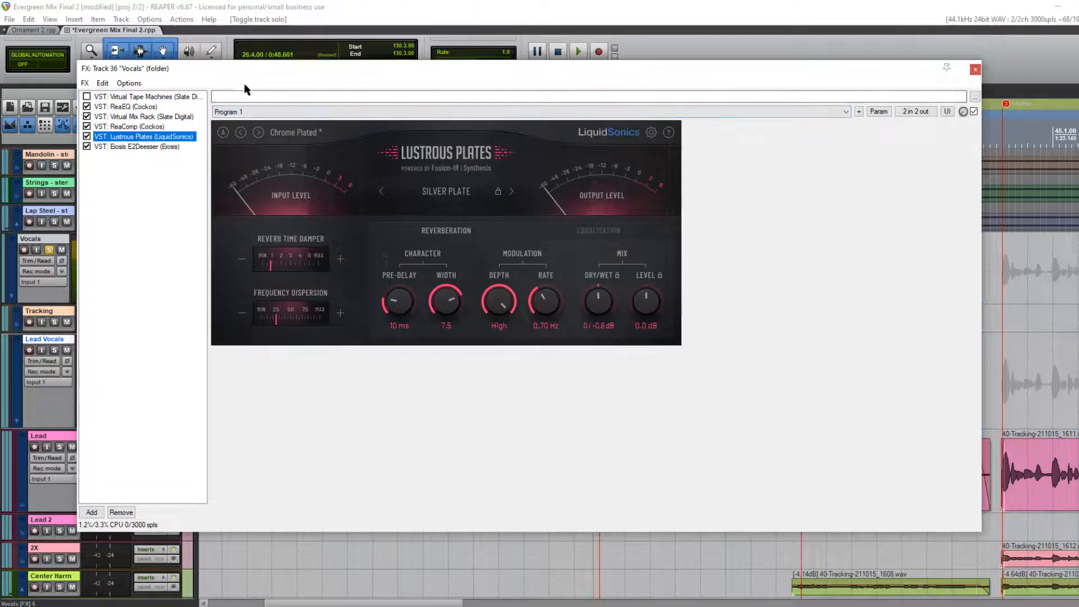
drag(247, 68, 308, 61)
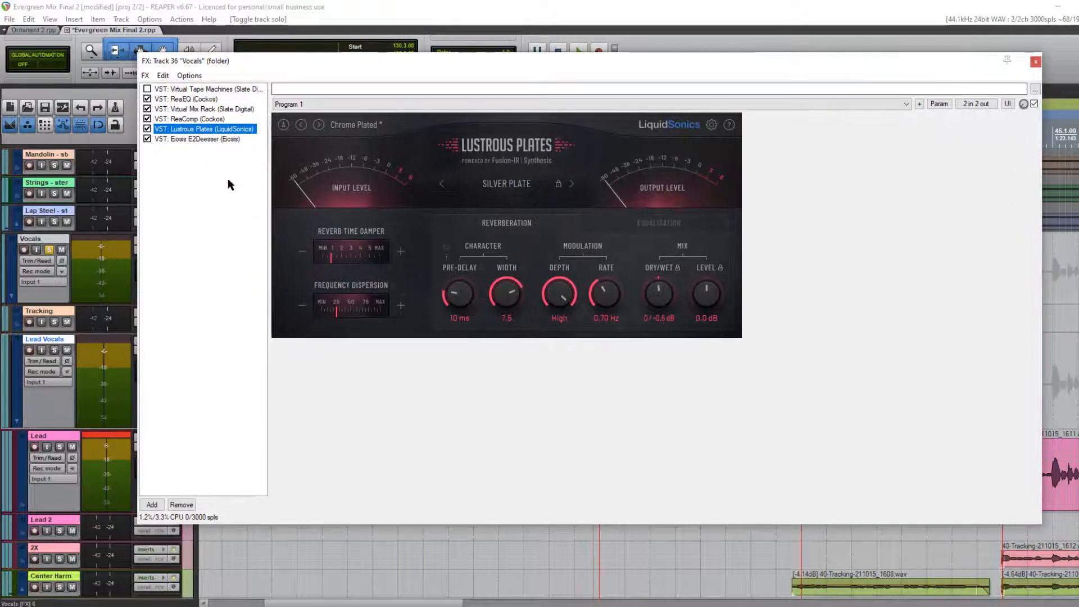
key(space)
click(147, 129)
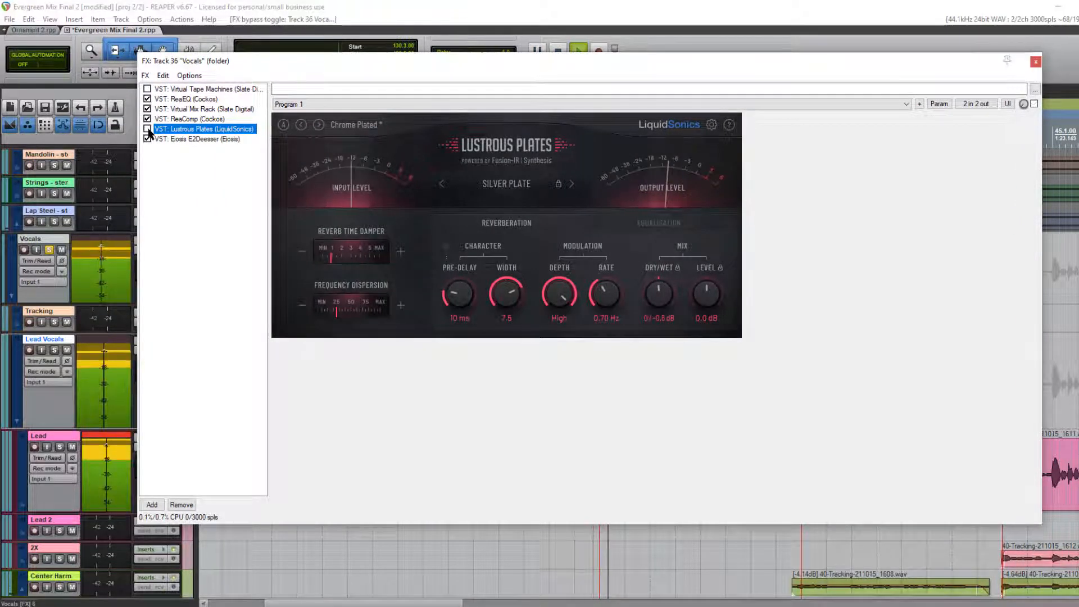
click(147, 129)
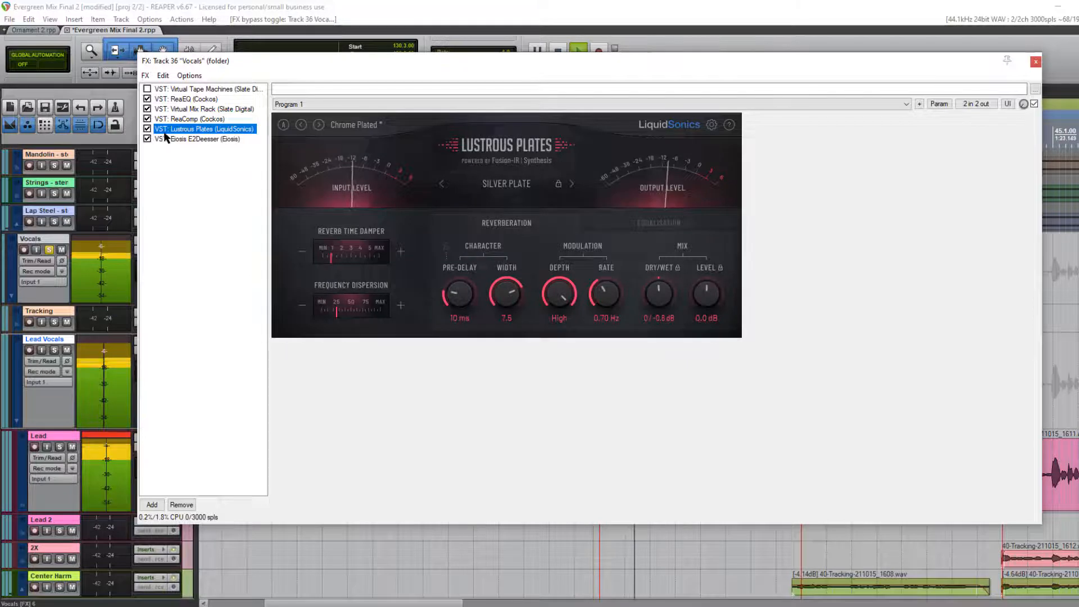
key(space)
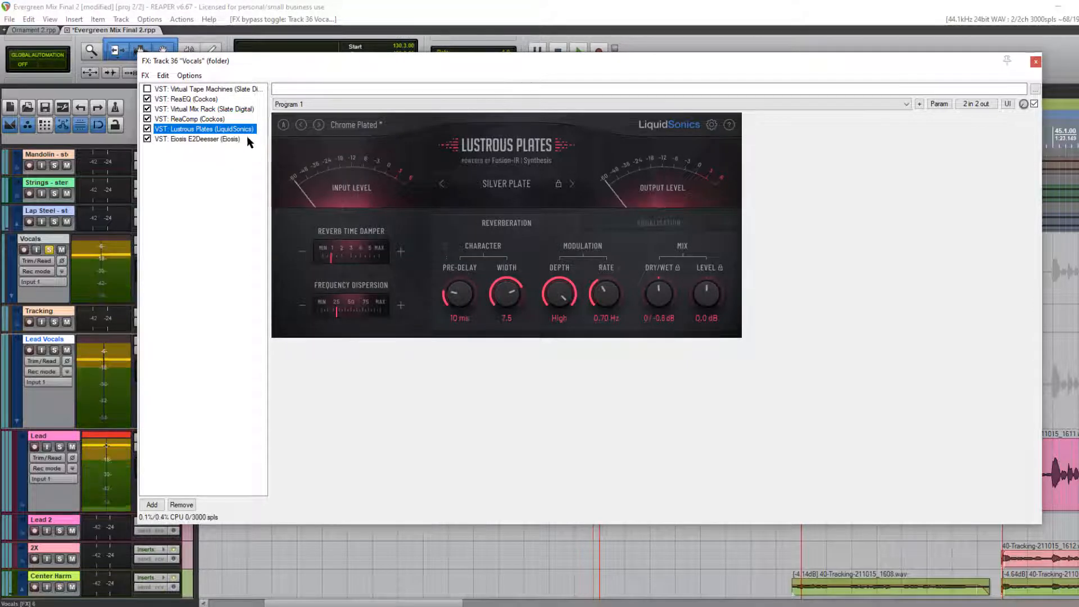
Compare the vocals with the Vocals folder's Virtual Mix Rack bypassed and re-enabled, and close the FX chain
click(200, 110)
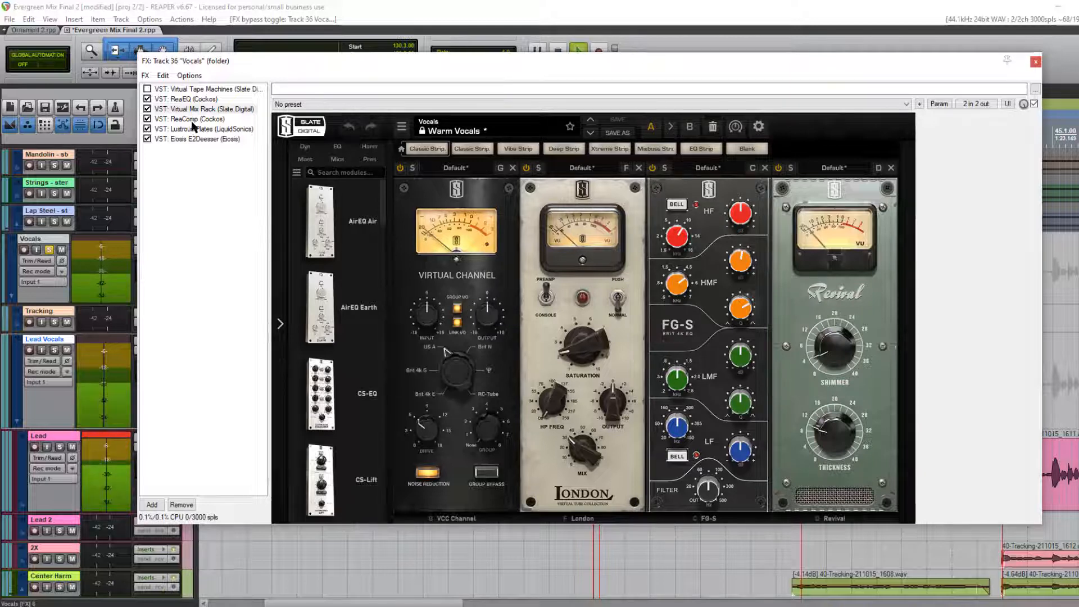
click(148, 110)
click(147, 109)
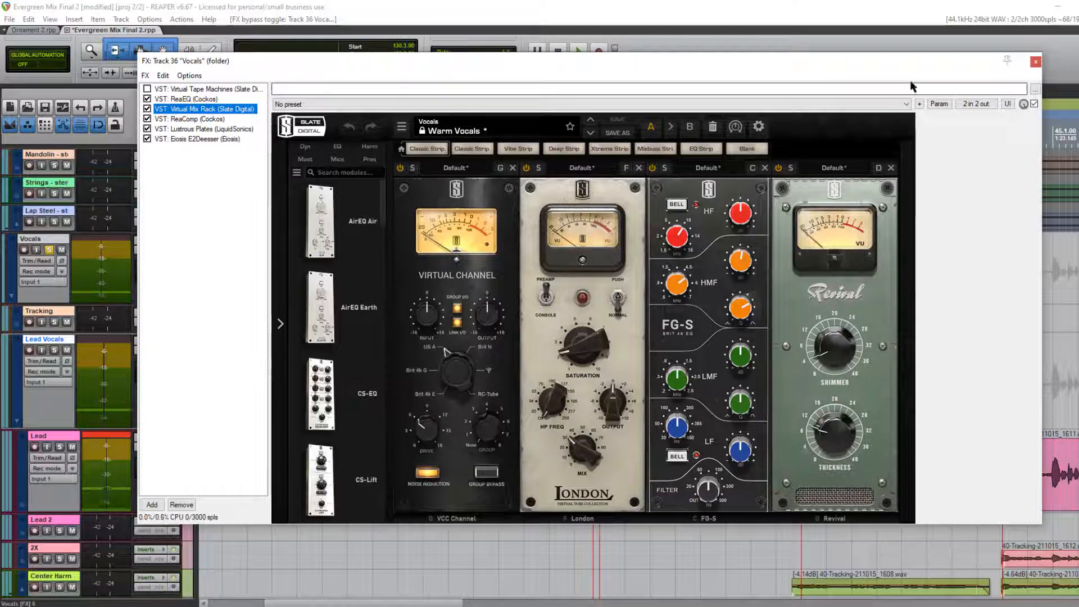
click(1036, 61)
scroll(783, 258, left, 2)
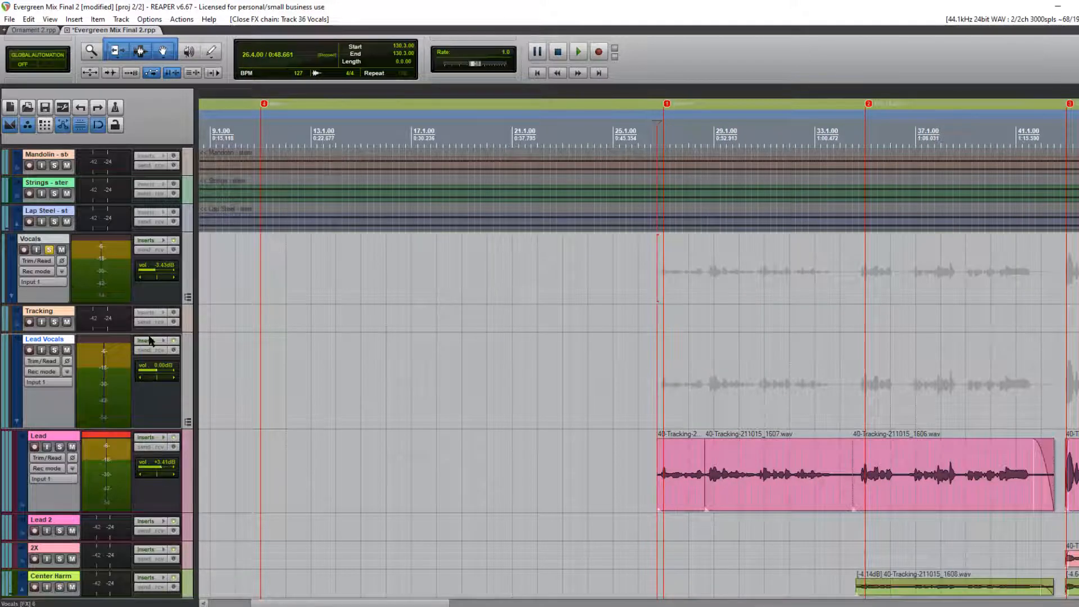
Open the Lead track's FX chain and inspect its ReaComp, Virtual Mix Rack and ReaDelay plugins
click(152, 442)
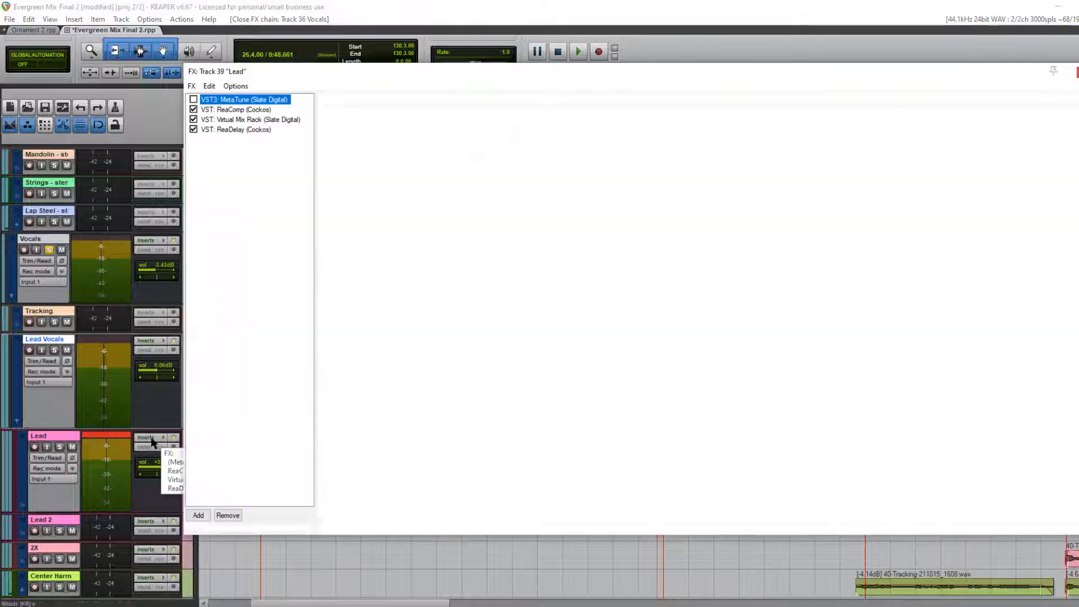
click(233, 110)
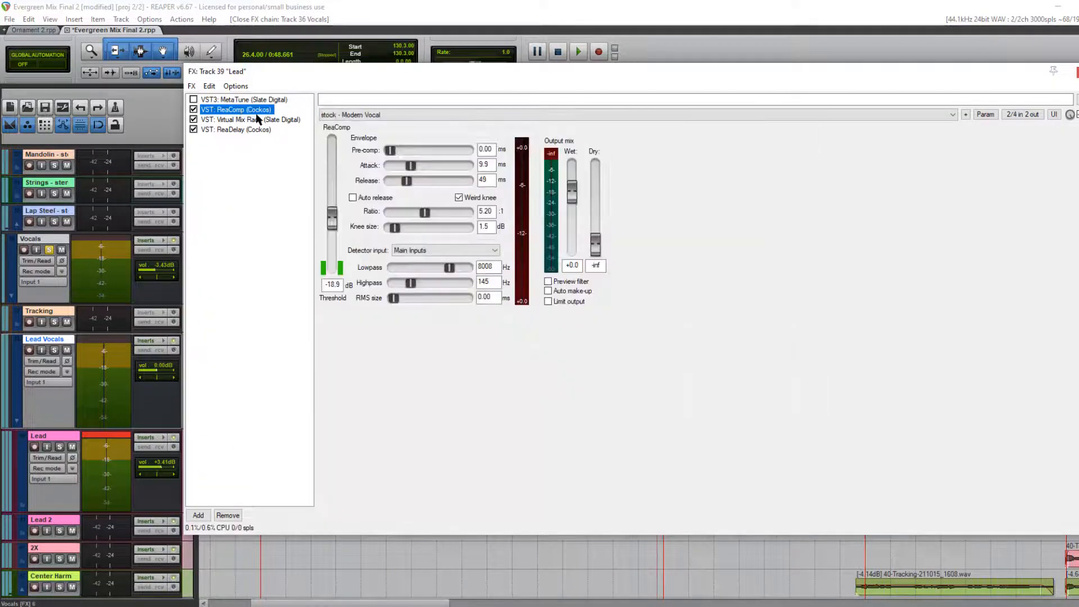
click(258, 119)
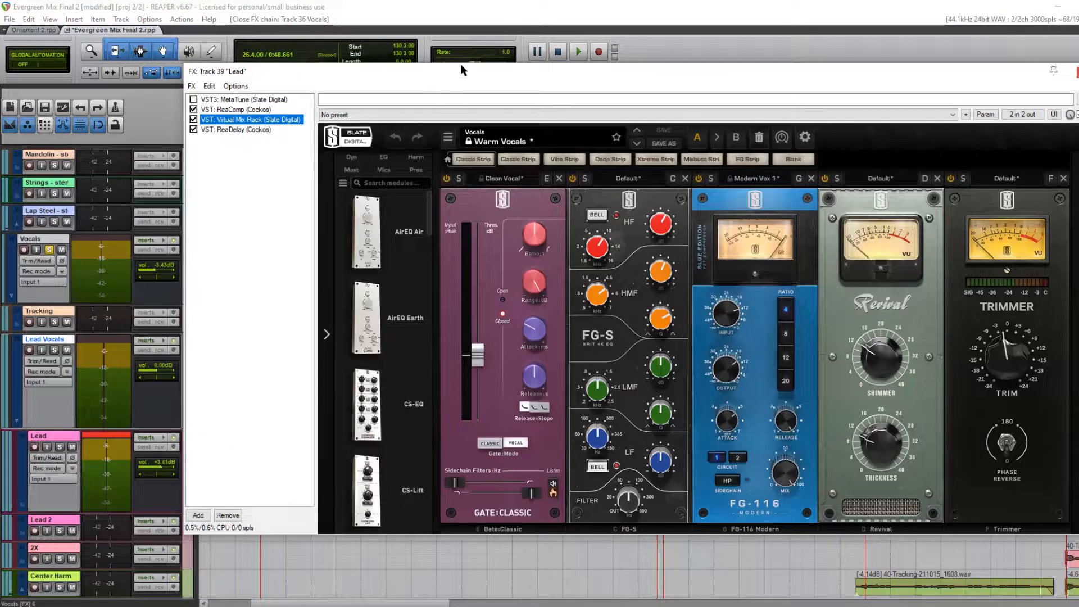
click(872, 491)
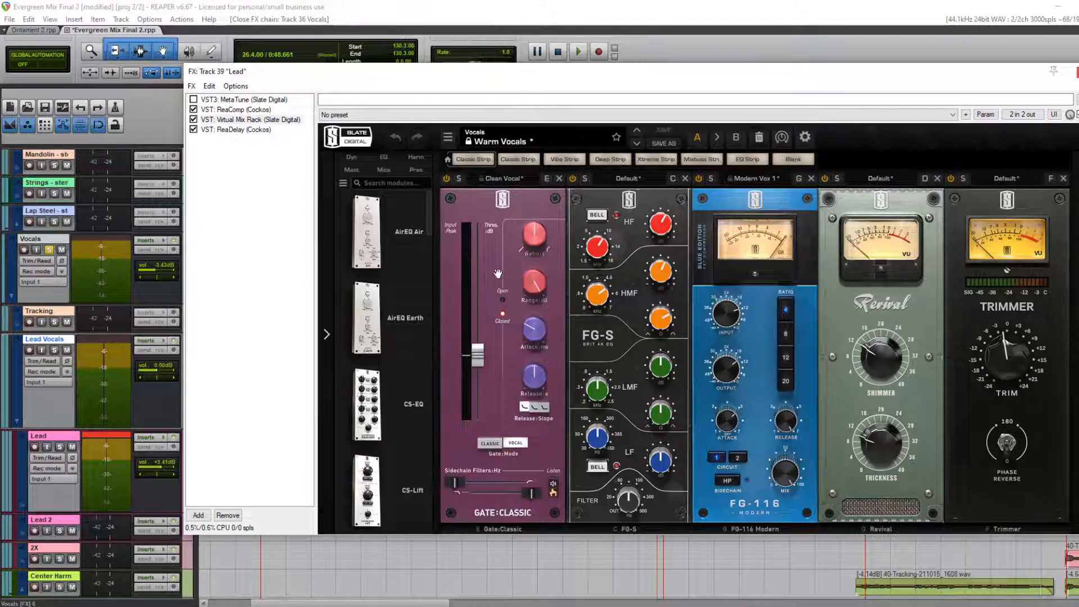
click(247, 130)
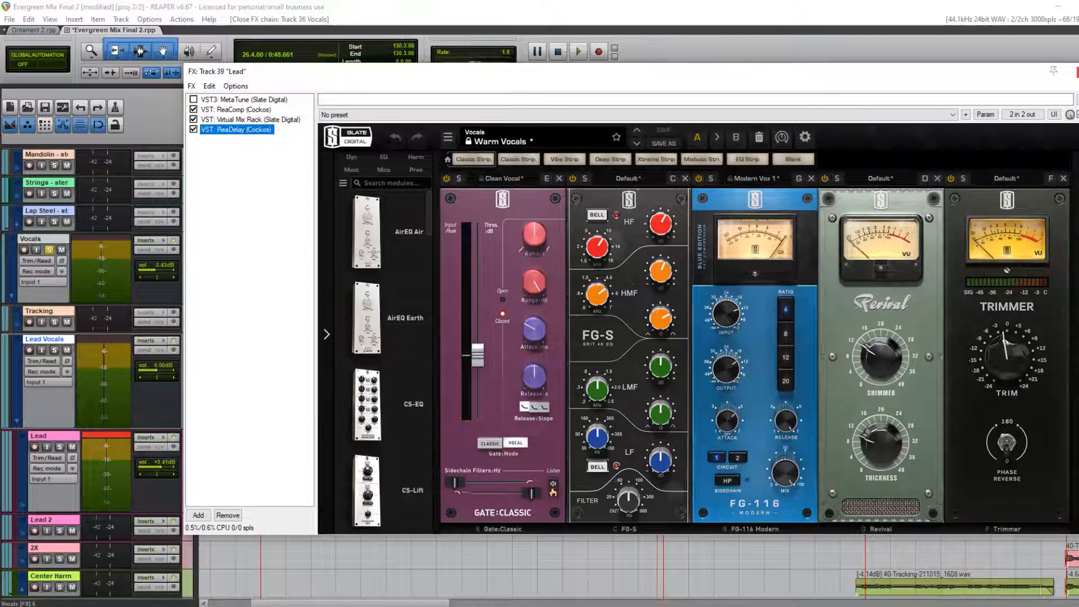
Solo the Lead track and compare the vocal during playback with its ReaDelay bypassed and re-enabled
mouse_move(498, 75)
mouse_down()
mouse_move(455, 78)
mouse_move(493, 68)
mouse_up()
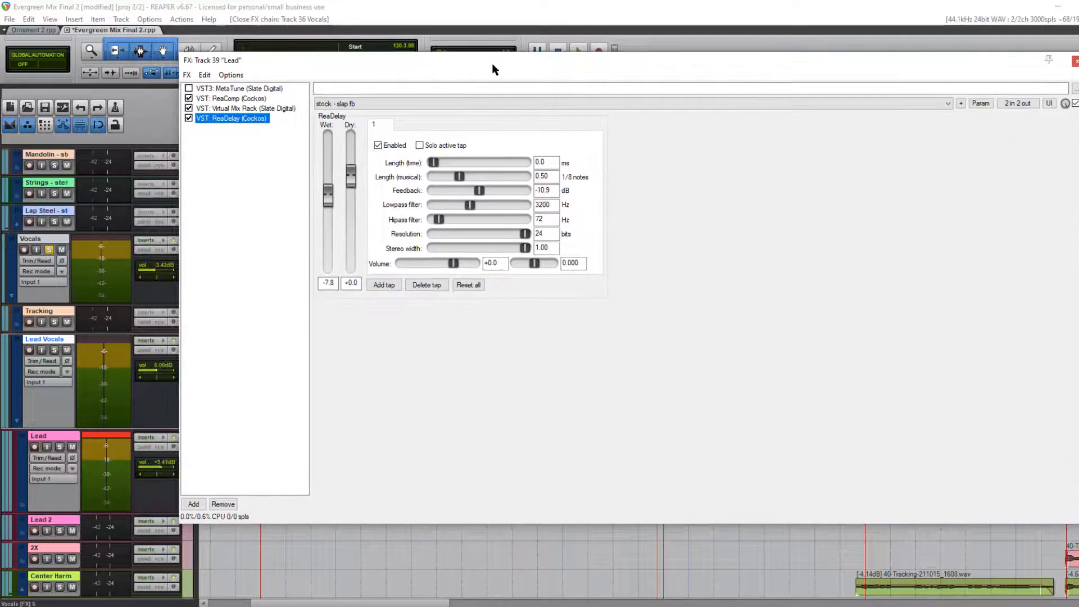
click(59, 447)
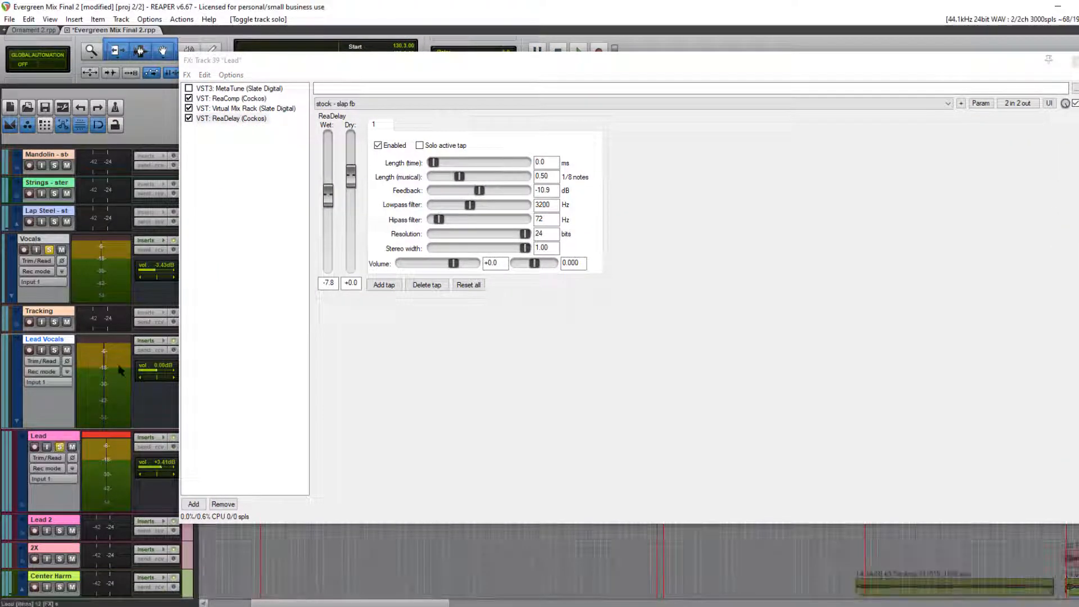
key(space)
click(189, 118)
key(space)
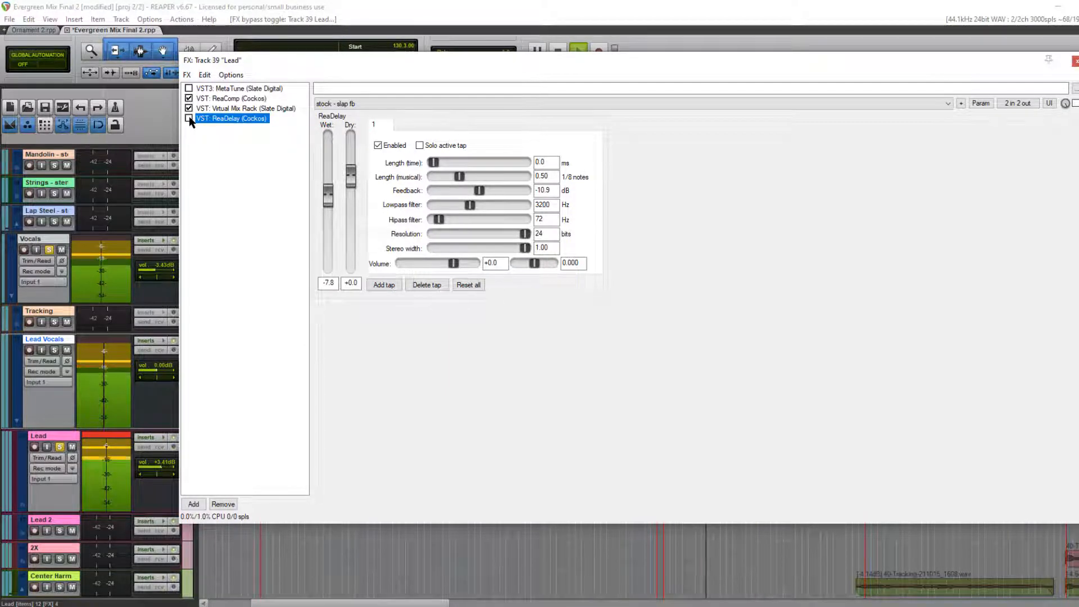
key(space)
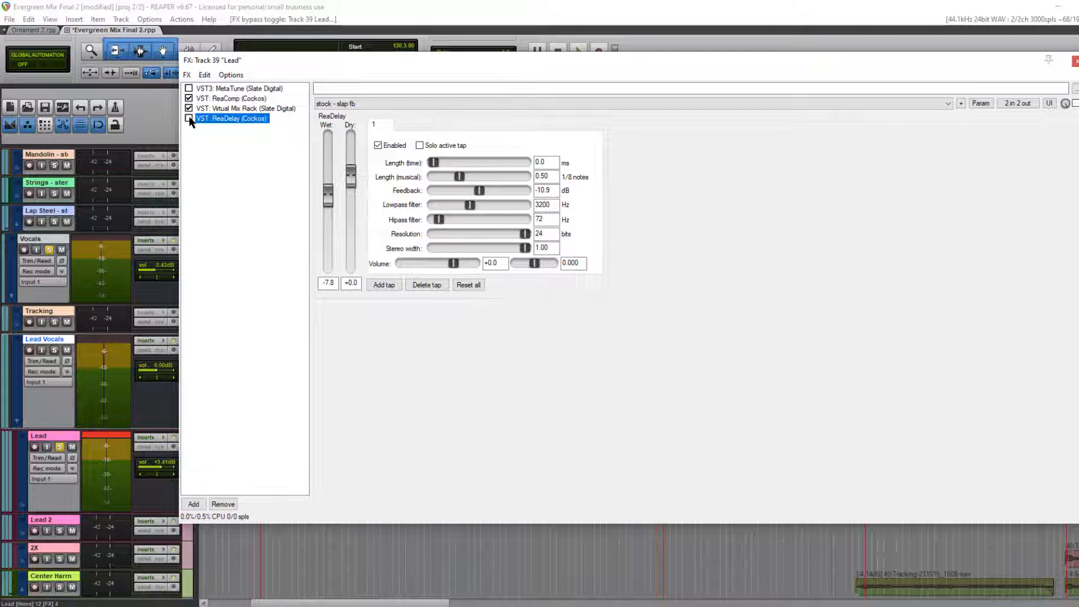
key(space)
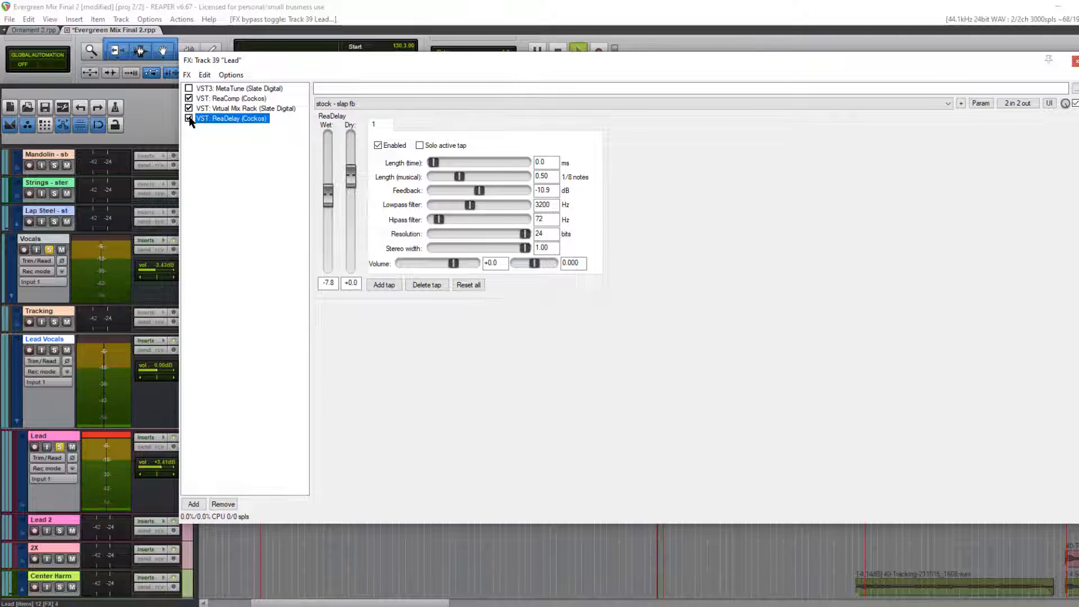
click(189, 119)
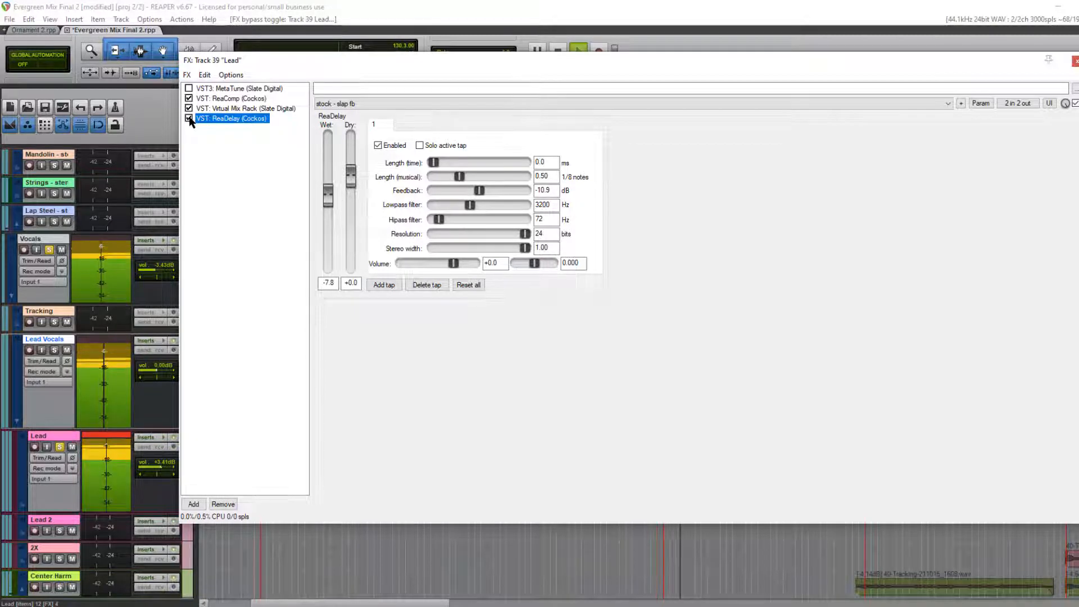
key(space)
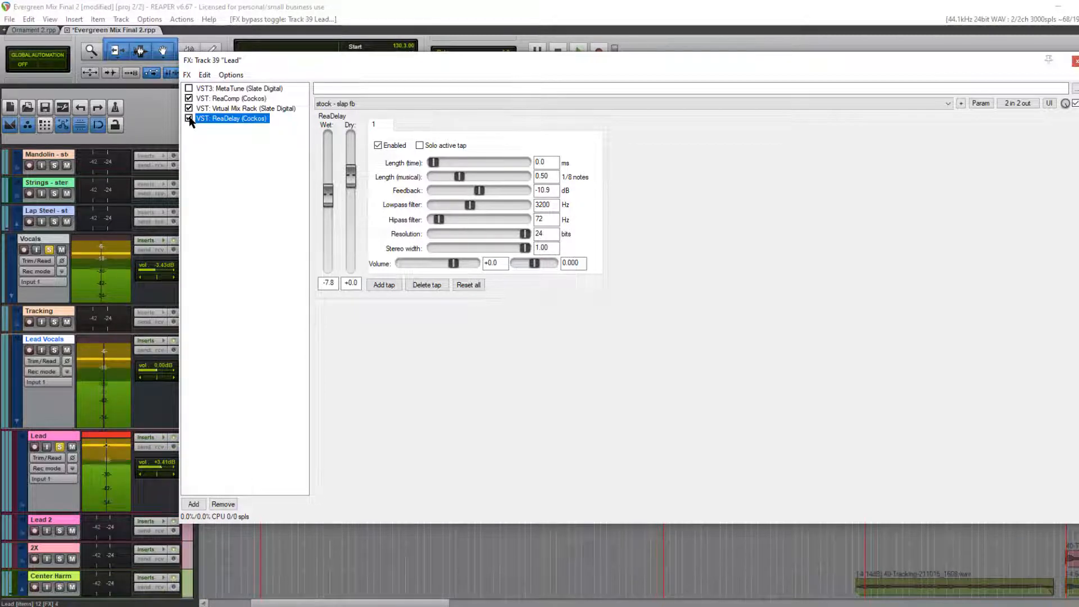
Unsolo the Lead track and Vocals folder and compare the Lead's ReaDelay bypassed and re-enabled within the full mix
click(59, 447)
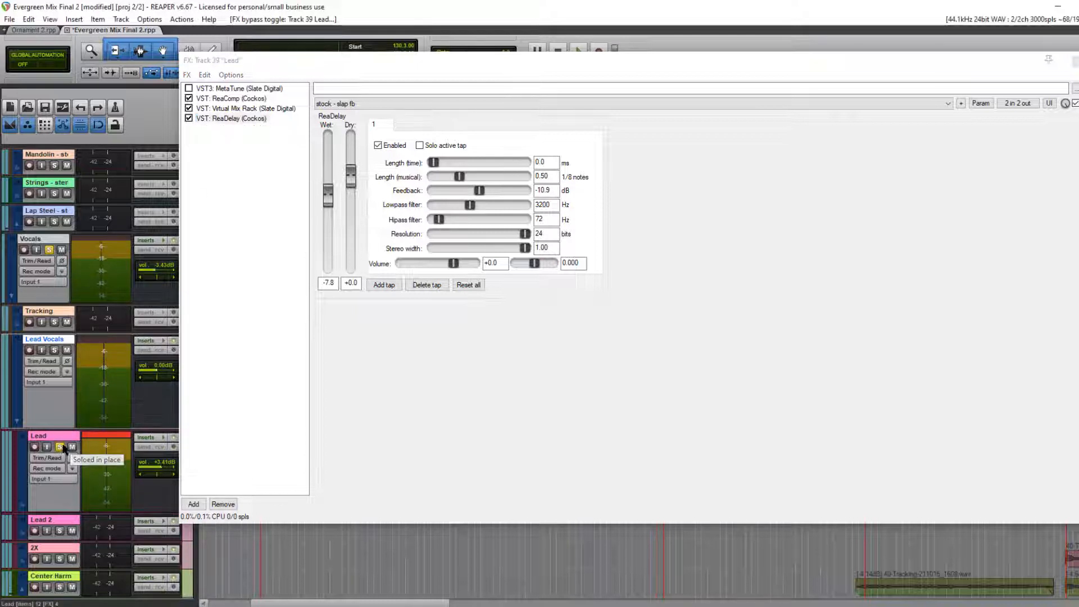
click(49, 250)
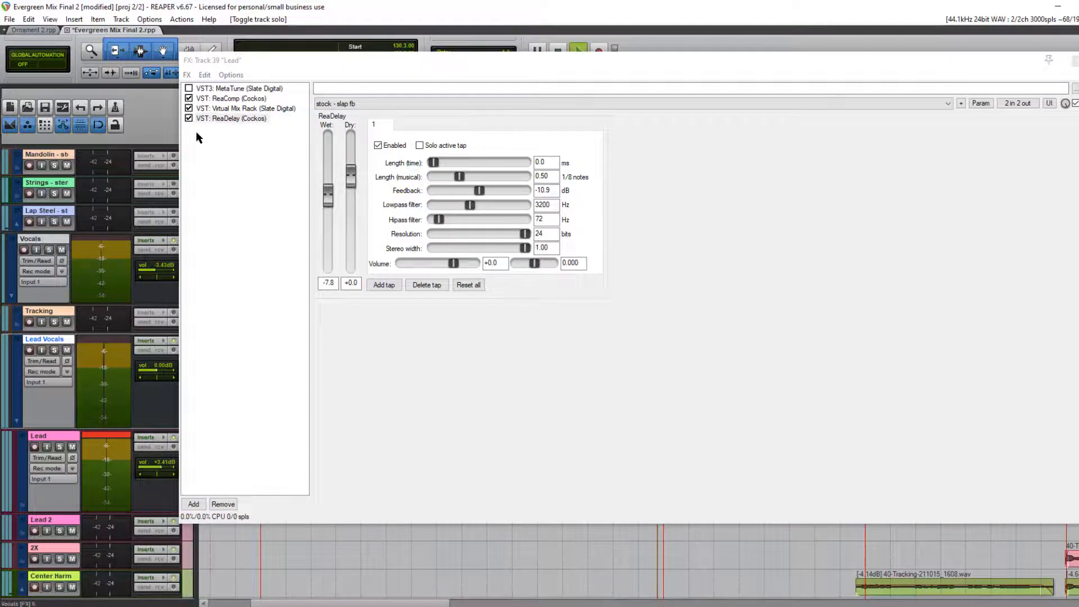
click(189, 118)
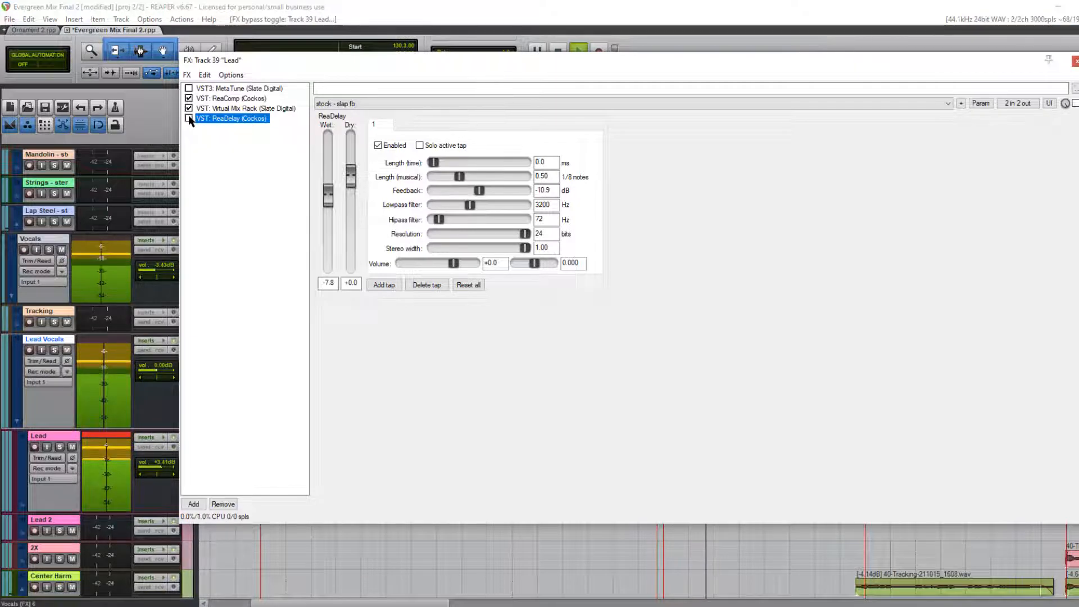
click(189, 118)
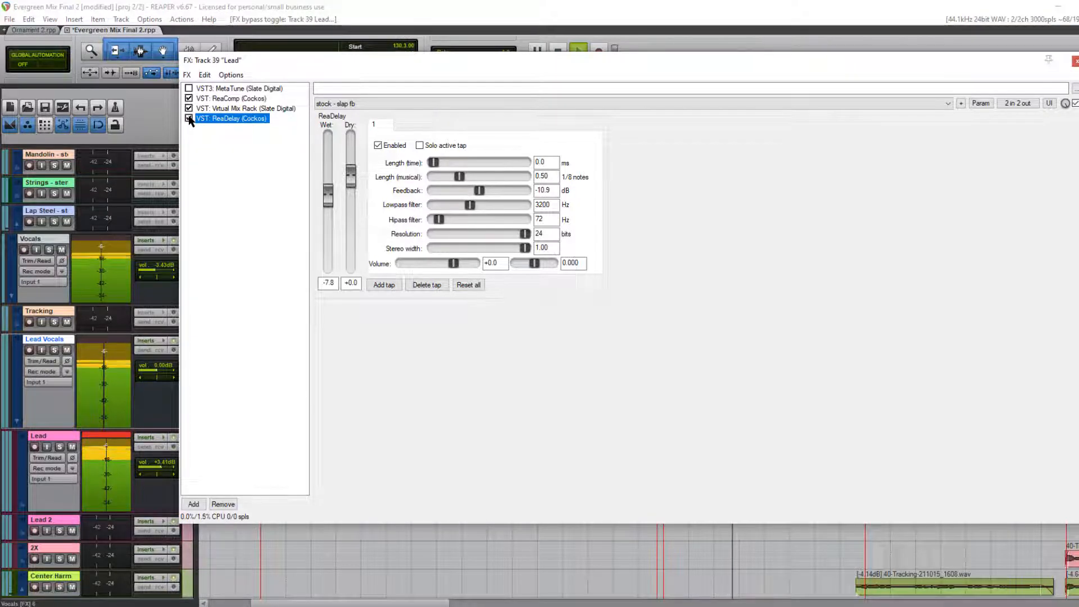
key(space)
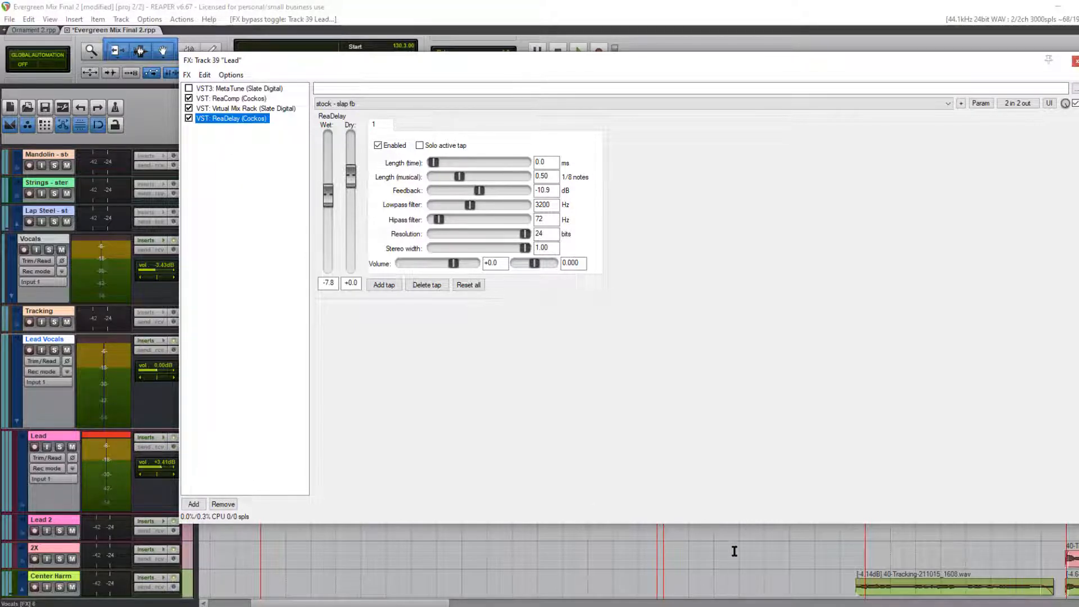
Try the Lead's ReaDelay with its wet level at -0.4 dB, soloing and unsoloing the Vocals folder, and undo the changes
scroll(732, 551, down, 4)
scroll(706, 548, down, 2)
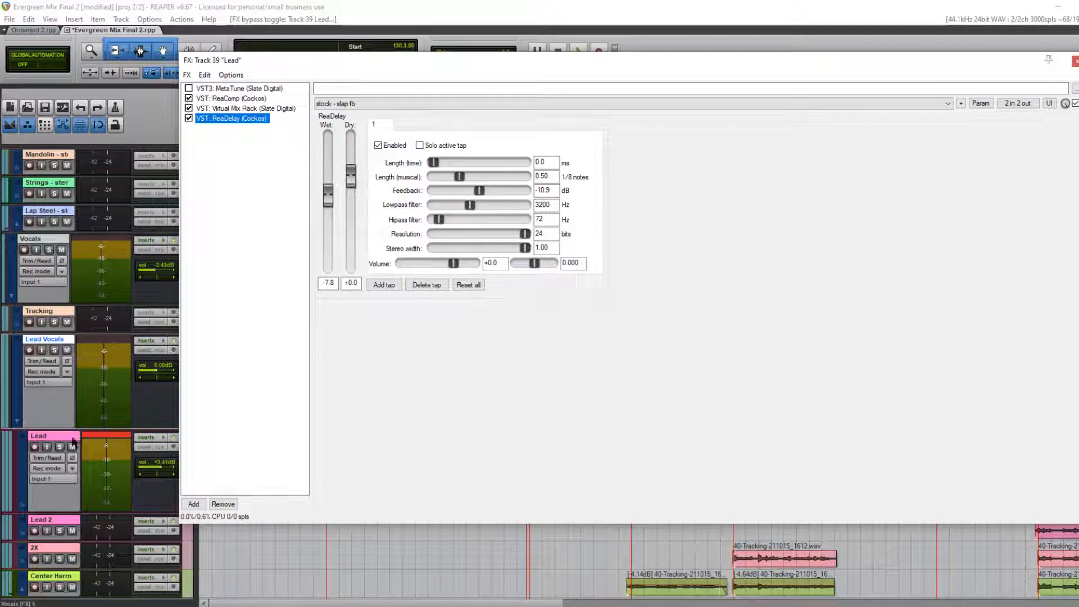
click(48, 250)
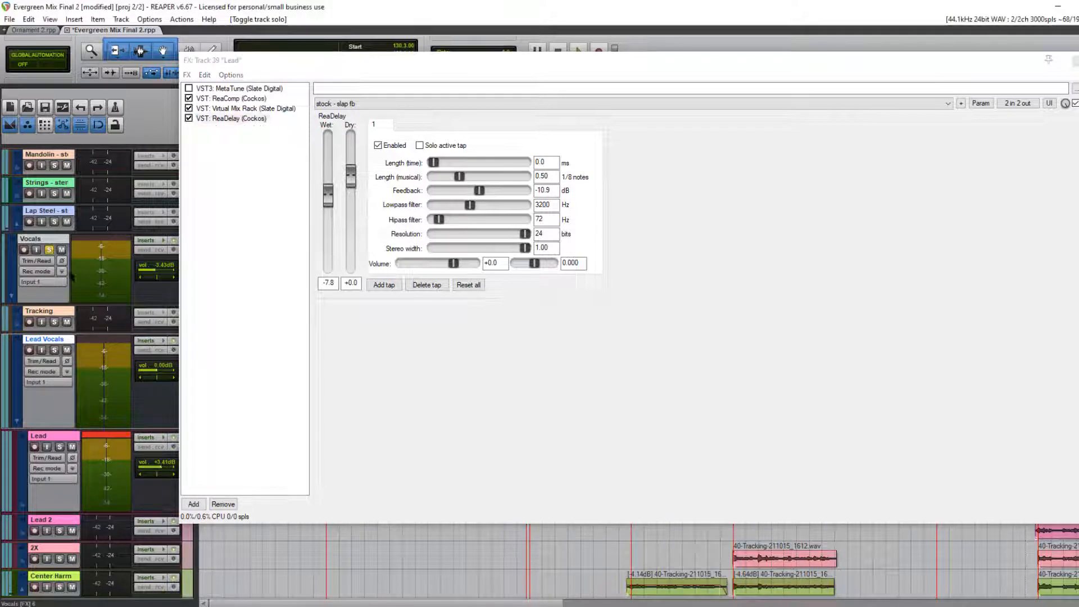
drag(329, 199, 330, 186)
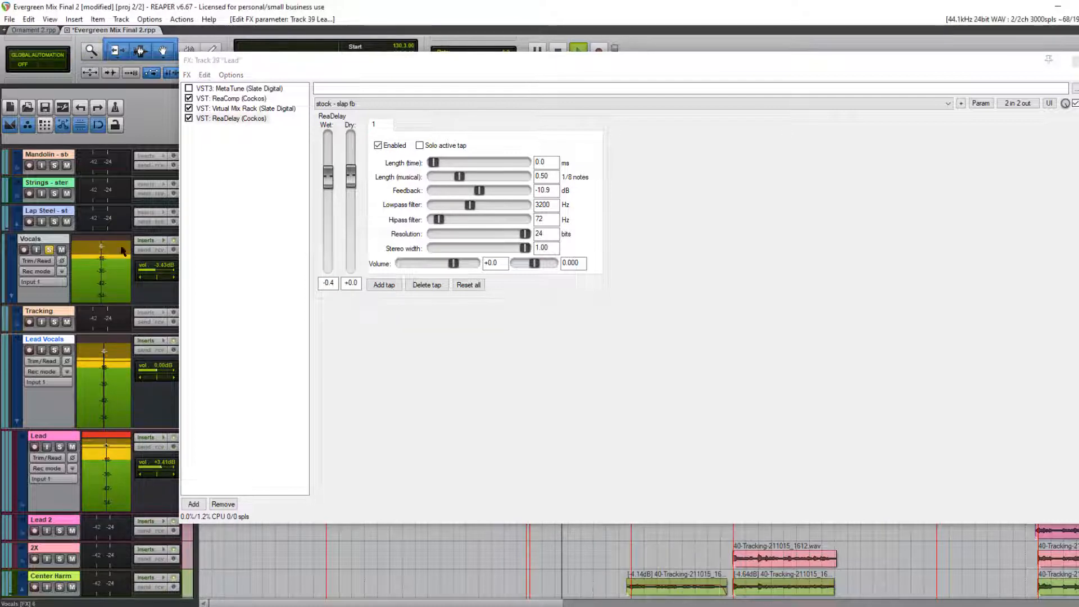
click(50, 250)
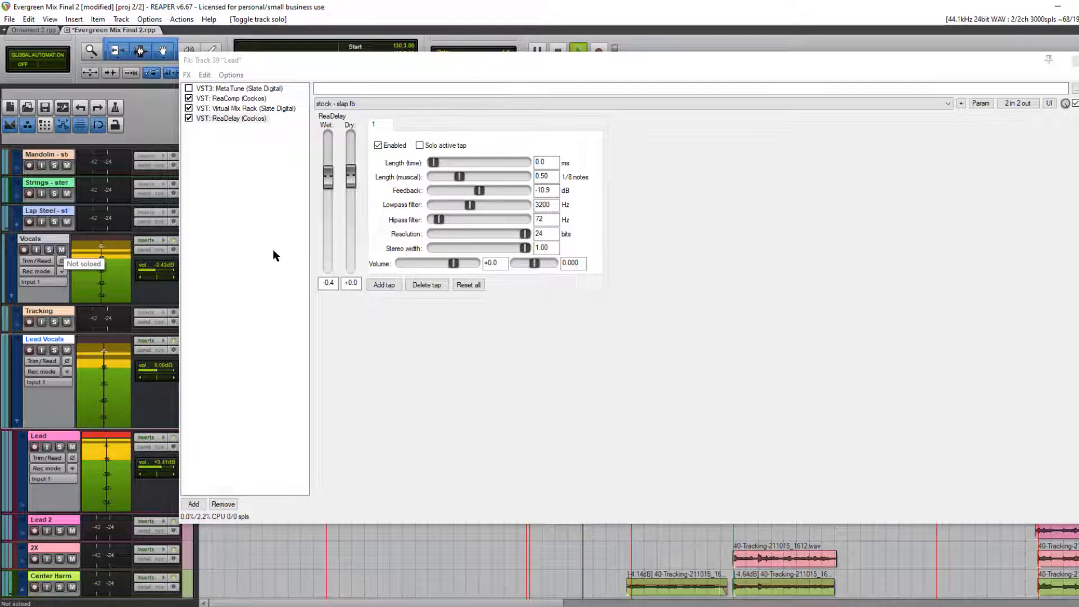
key(space)
key(ctrl+z)
key(ctrl+z)
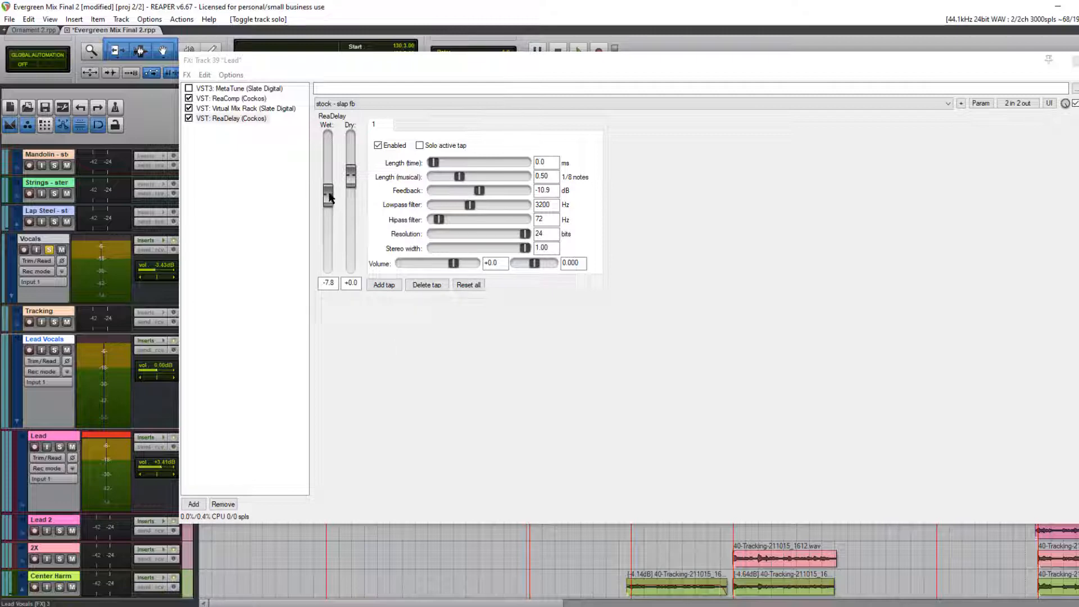
Close the Lead track's FX chain, unsolo the Vocals folder and play the full mix from 26.4.00
click(1076, 63)
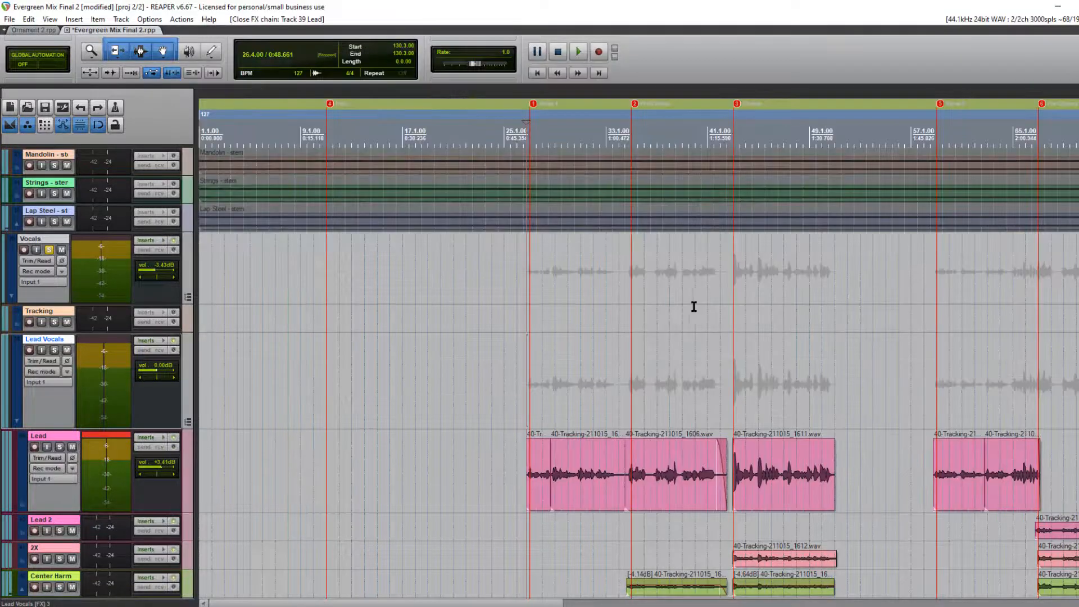
scroll(694, 306, down, 3)
click(50, 251)
scroll(787, 356, down, 3)
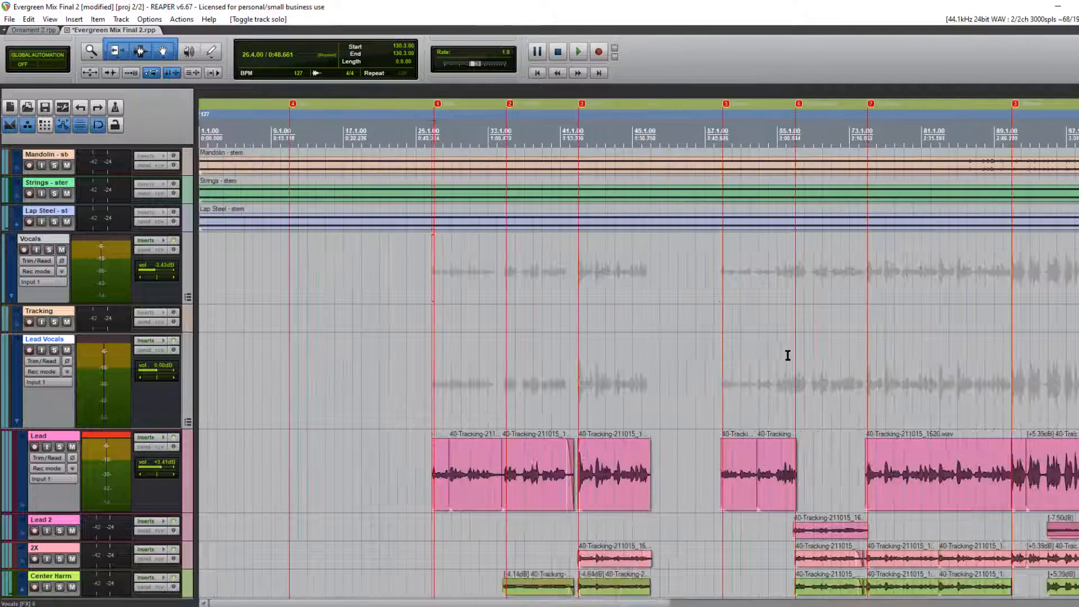
key(space)
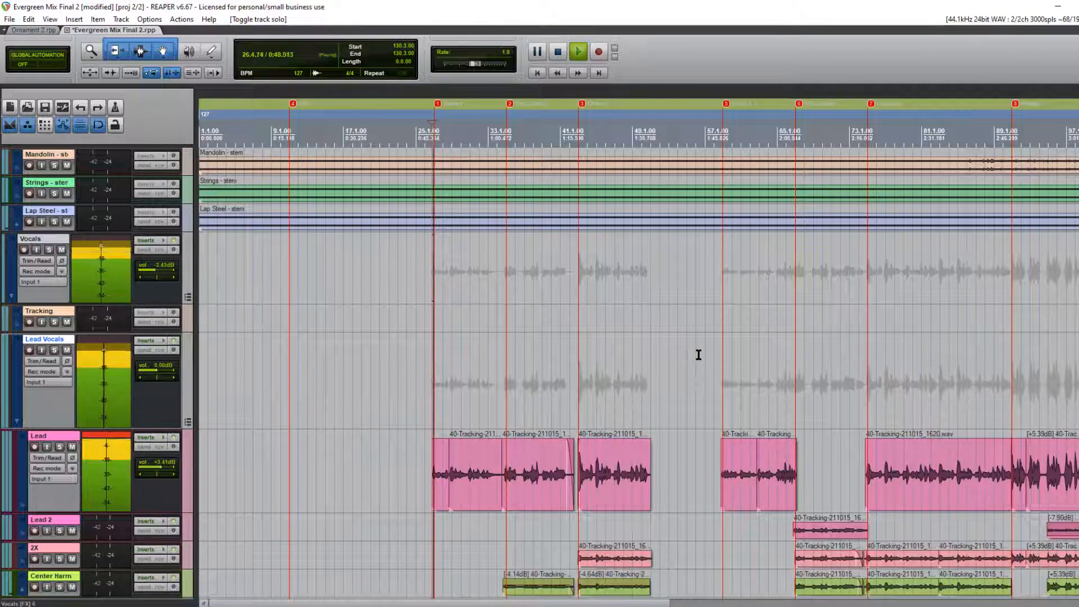
scroll(698, 354, down, 2)
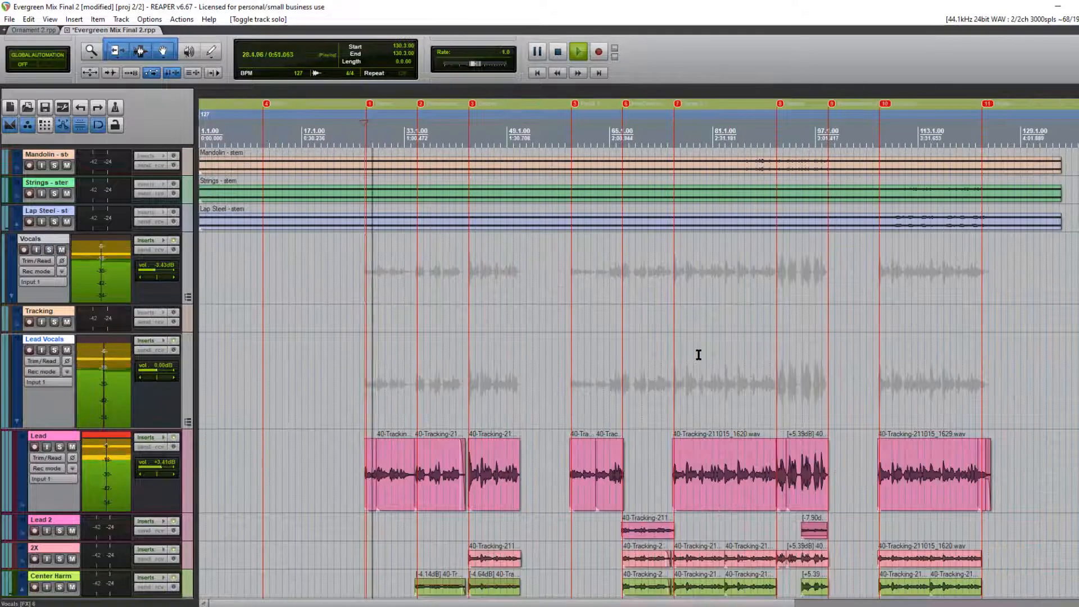
scroll(699, 354, up, 4)
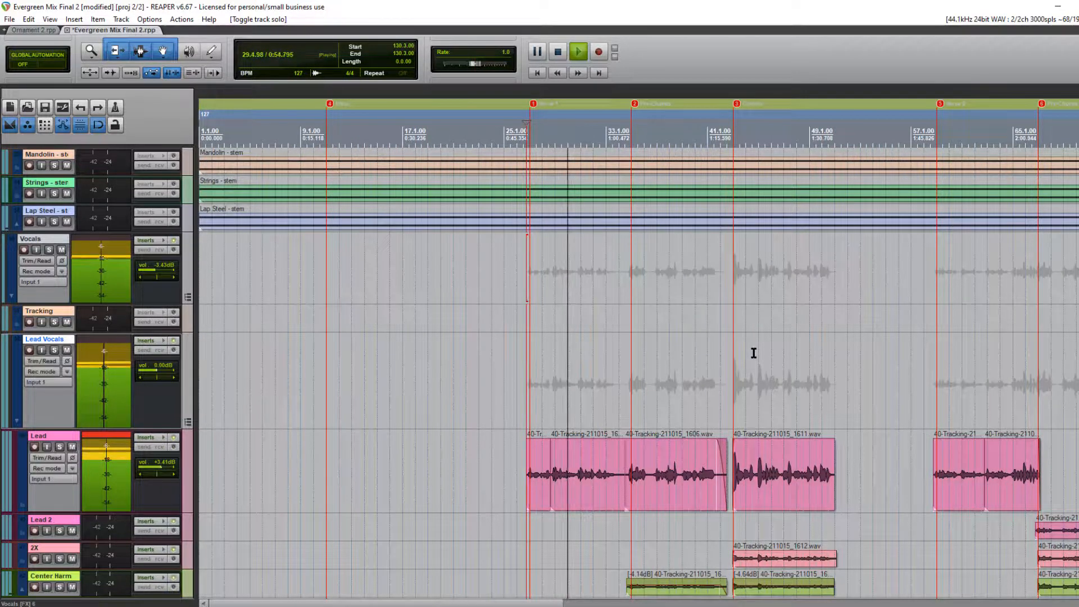
key(space)
Find the Backing folder among the vocal tracks and check which effects it uses
scroll(754, 354, down, 2)
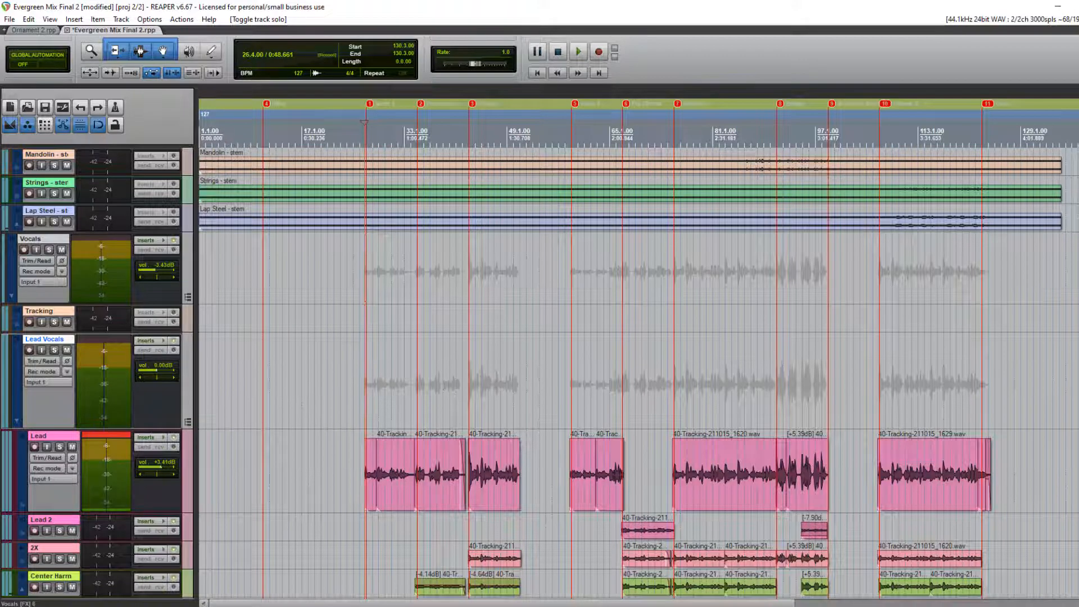
scroll(520, 365, down, 6)
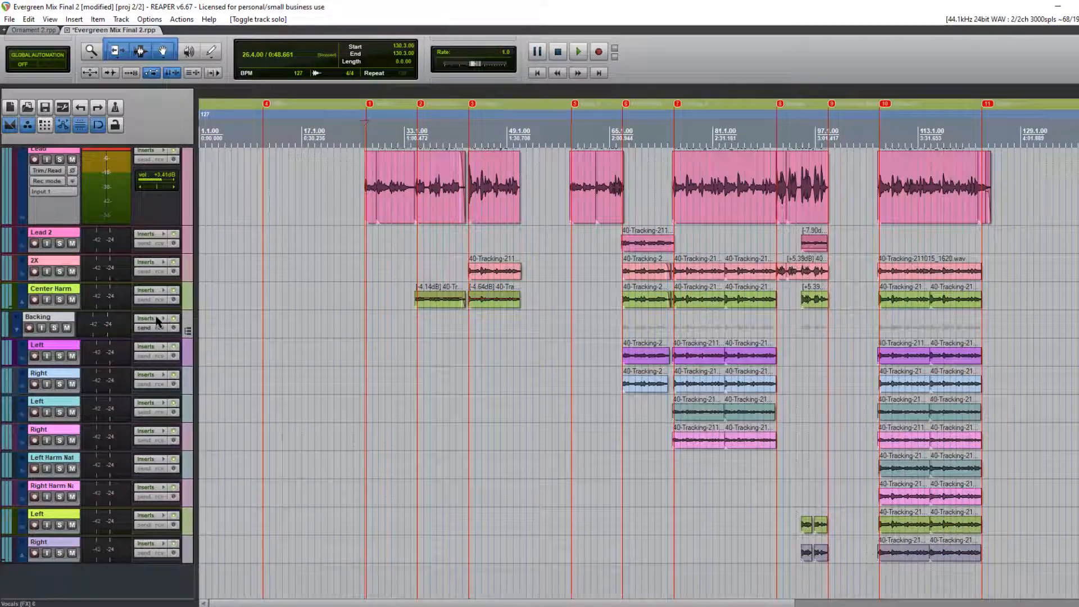
mouse_move(157, 322)
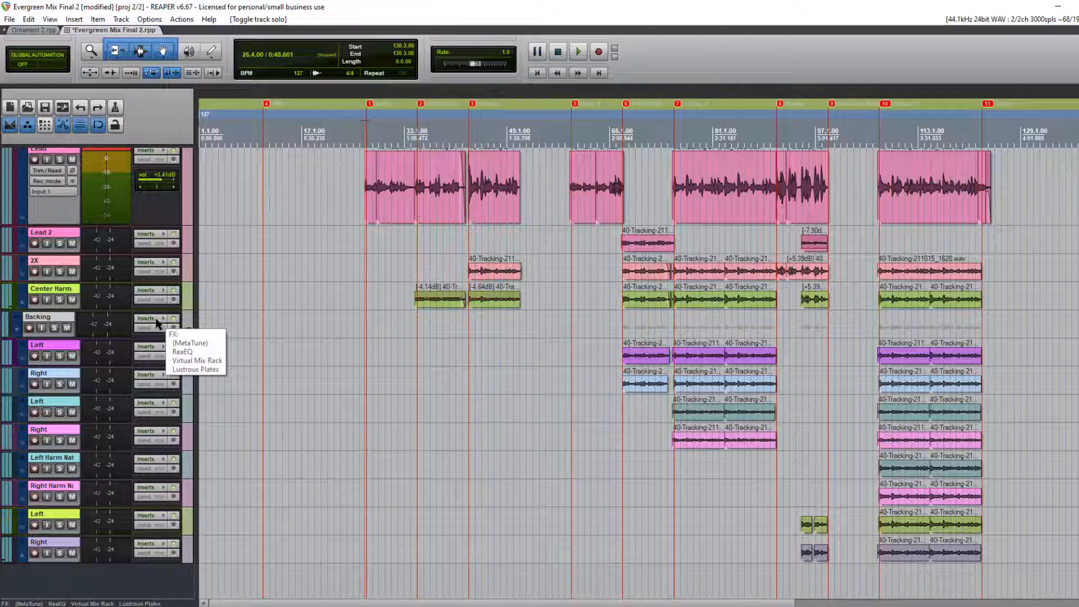
Play the mix from 107.1.00, solo the Backing folder during playback to hear it alone, and unsolo it
scroll(395, 336, up, 1)
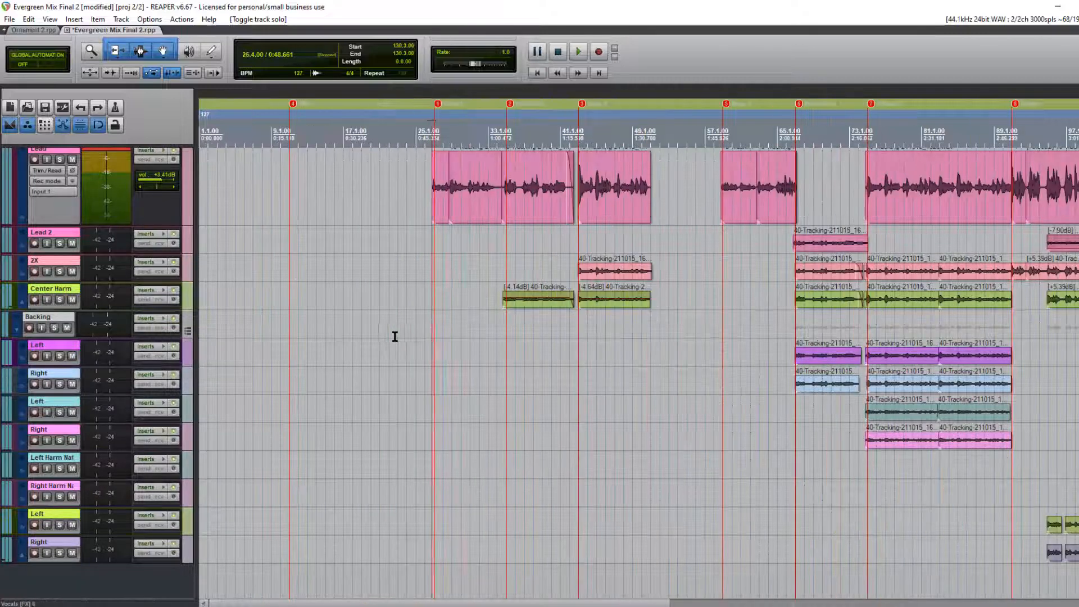
scroll(396, 337, down, 1)
click(874, 319)
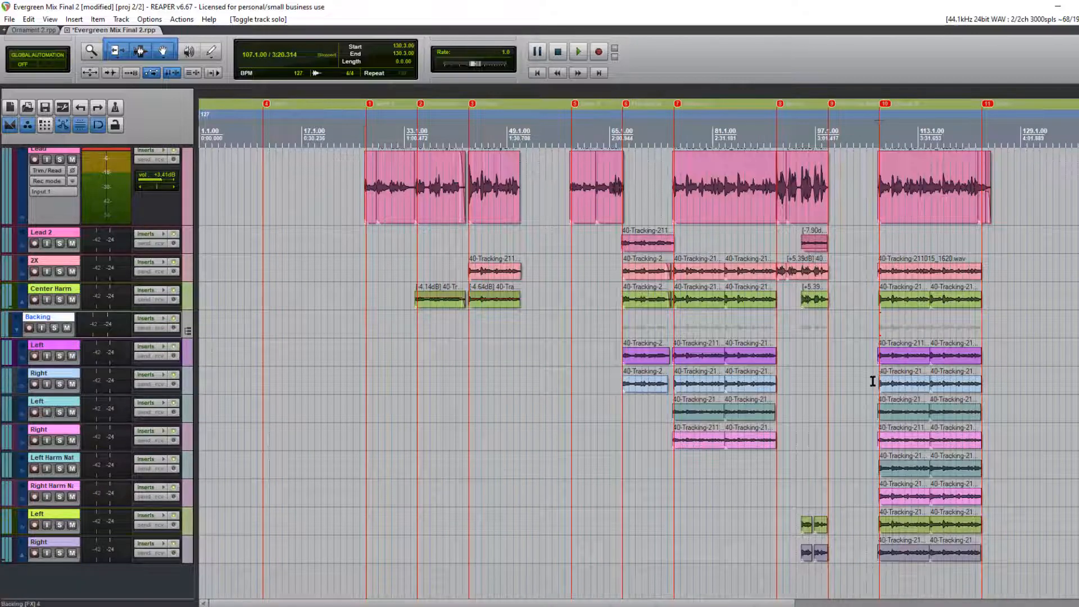
scroll(871, 378, up, 4)
key(space)
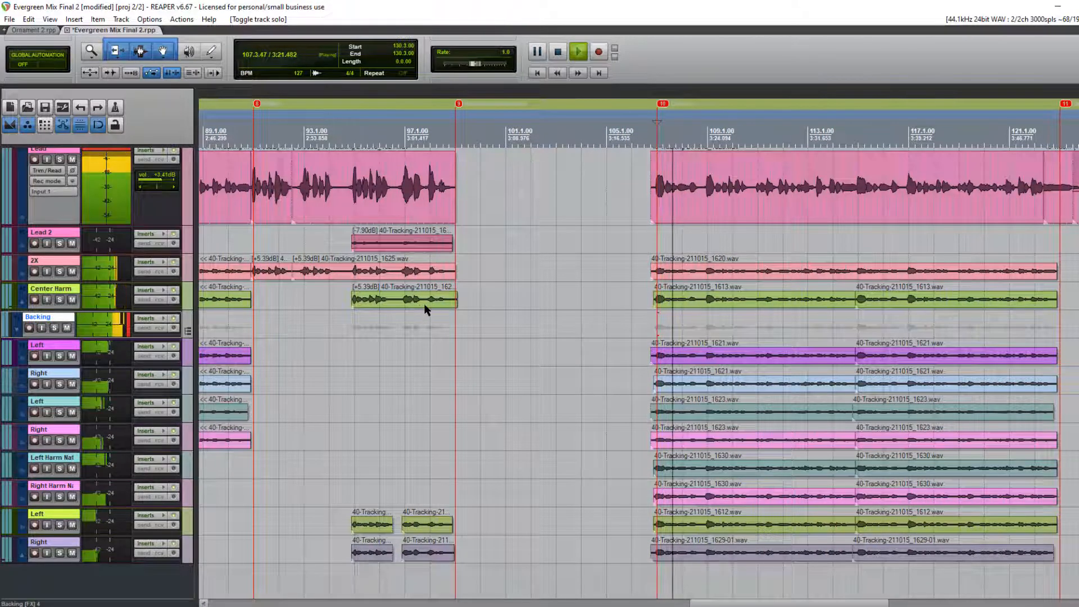
click(55, 328)
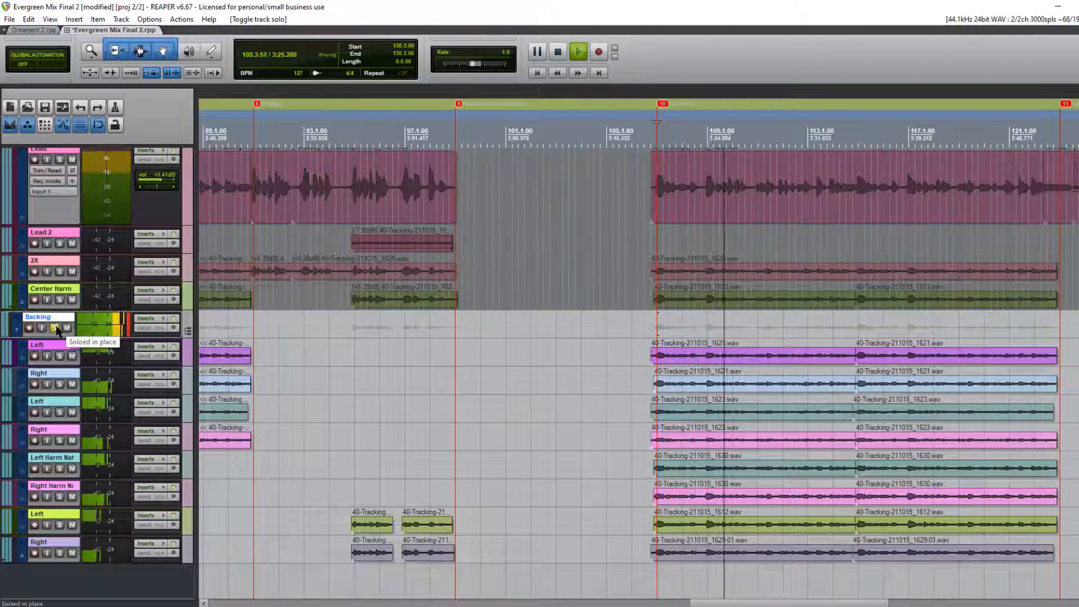
key(space)
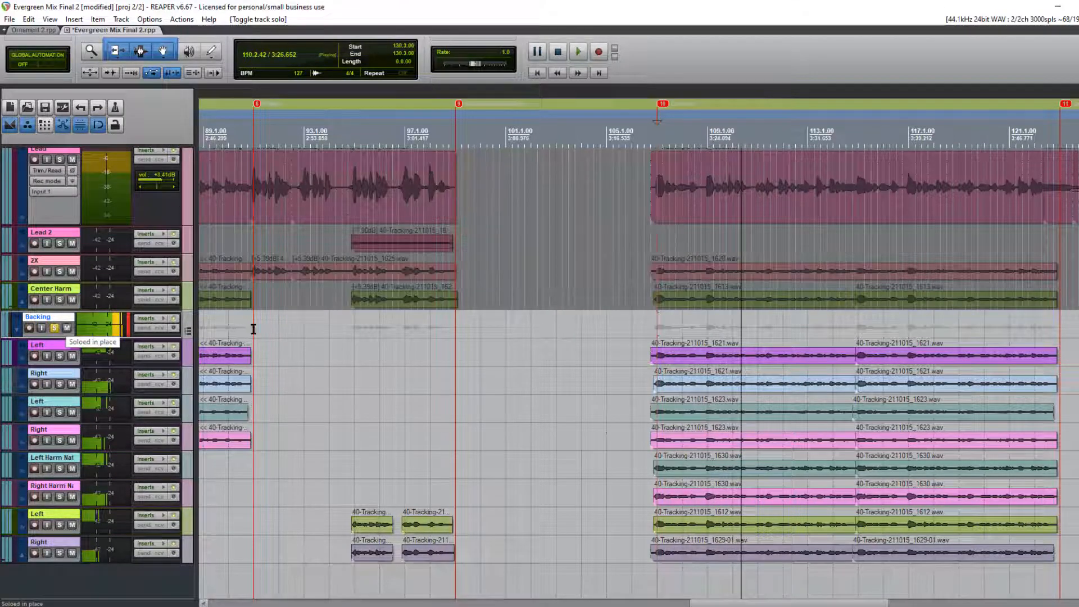
click(55, 329)
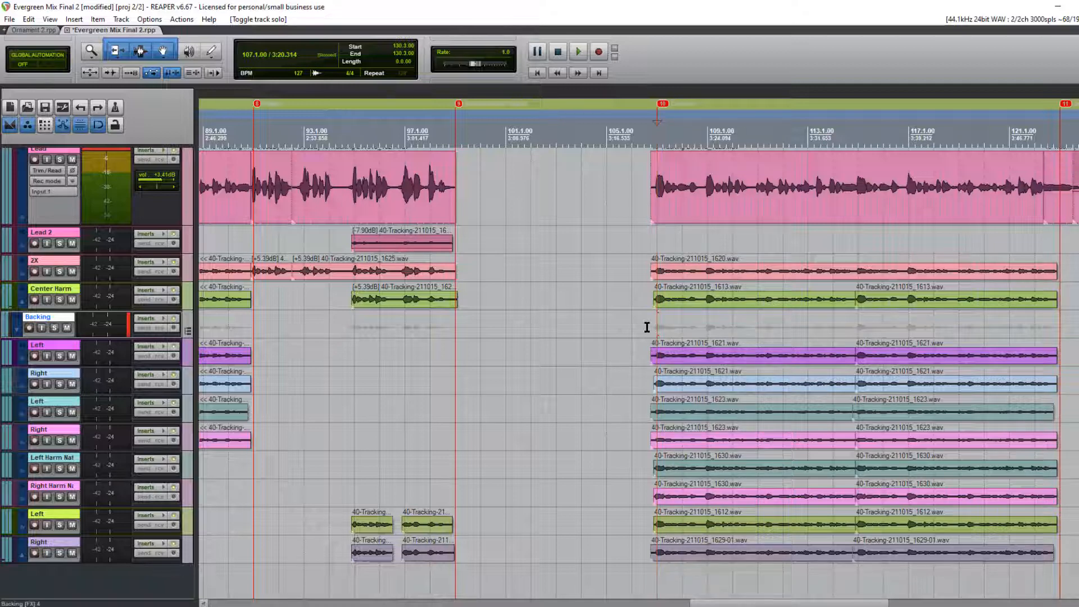
Return to the DRUMS folder at the start of the track list and show the song's later sections
scroll(713, 395, up, 15)
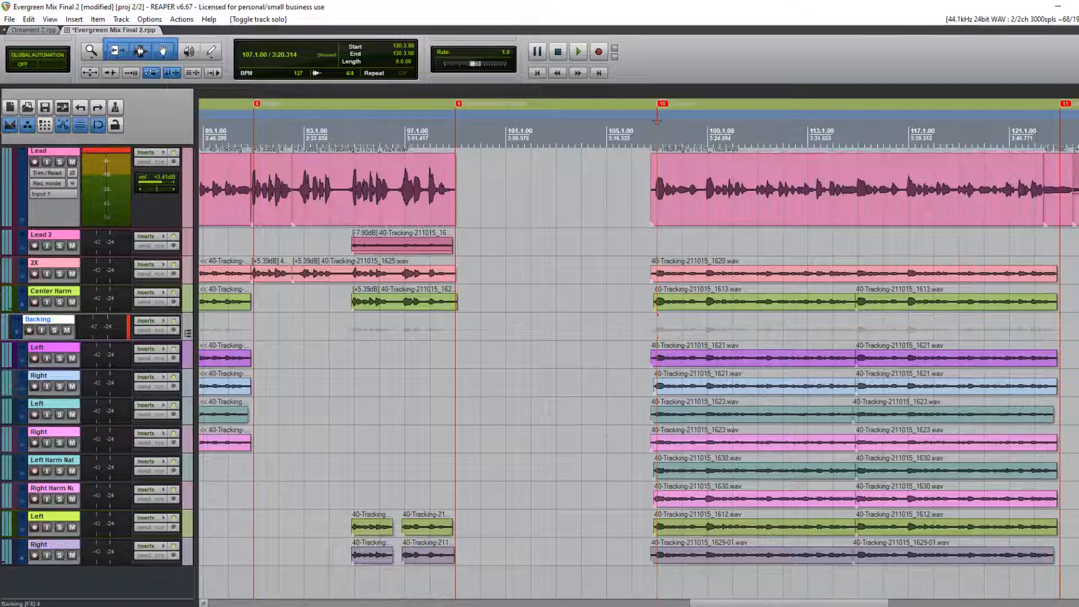
scroll(737, 309, down, 3)
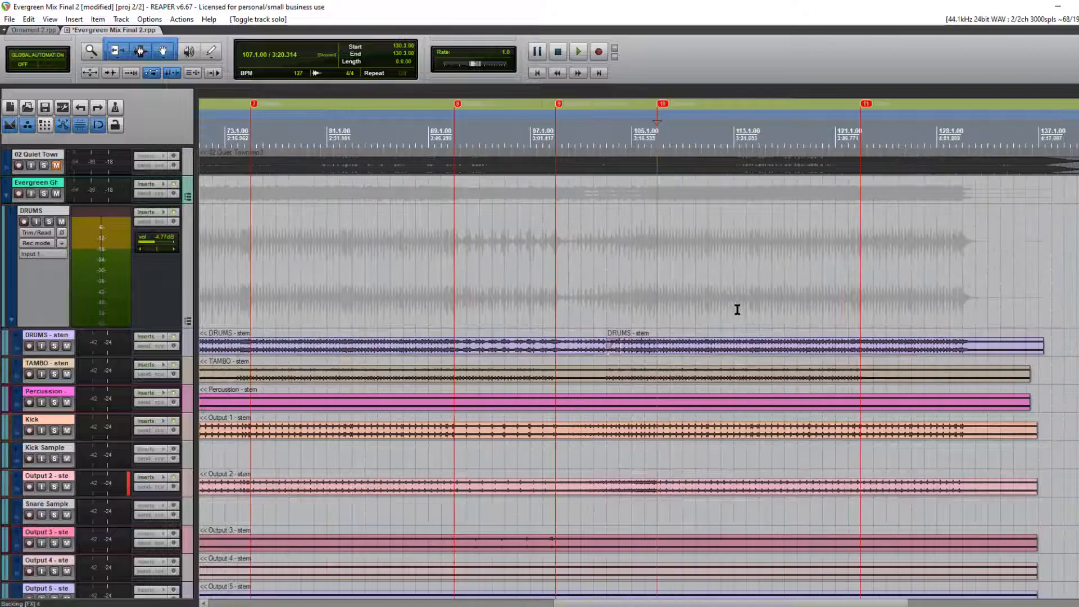